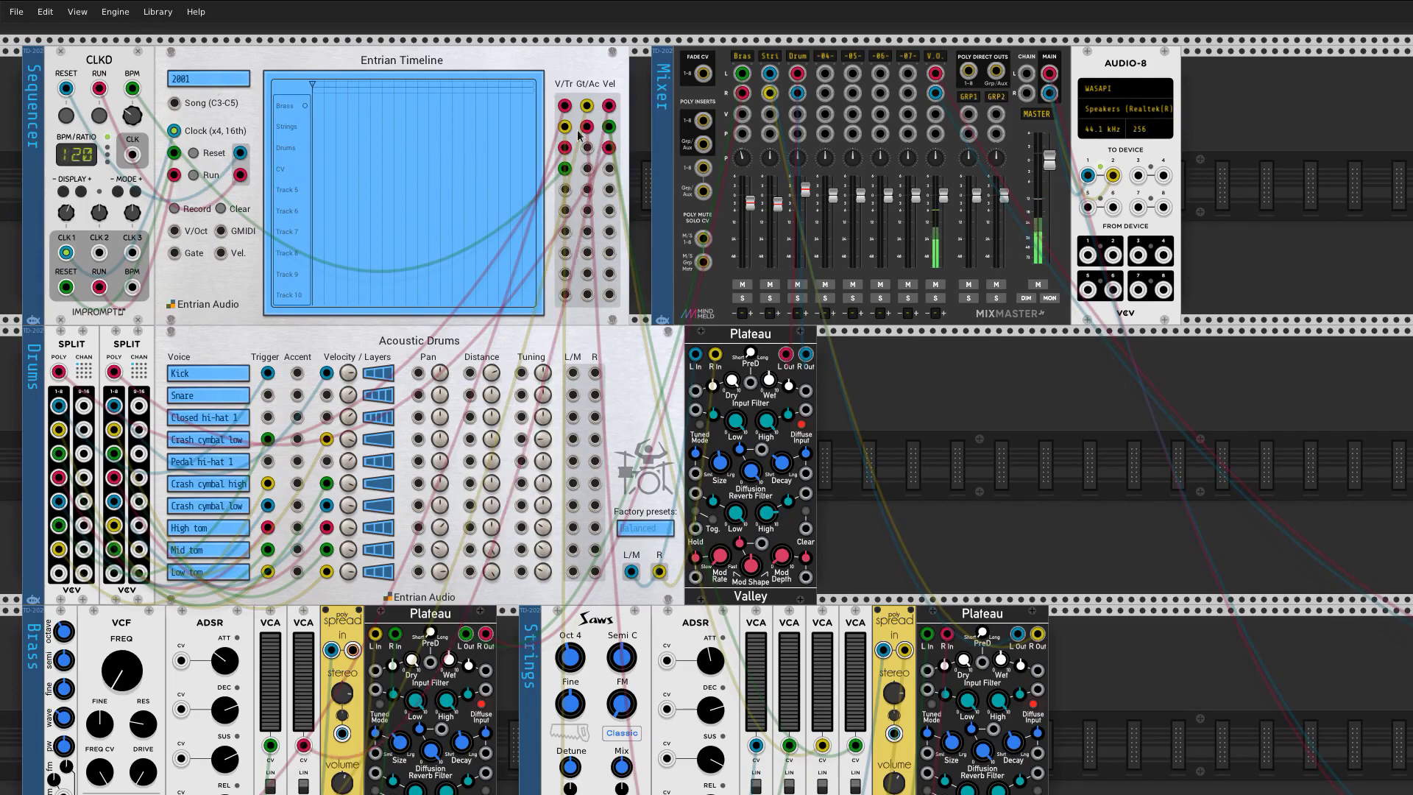
# Start a MIDI melody clip at the beginning of the Brass track and list the 2001 MIDI file's melody tracks
pyautogui.moveTo(587, 127); pyautogui.dragTo(634, 792)
pyautogui.click(423, 126)
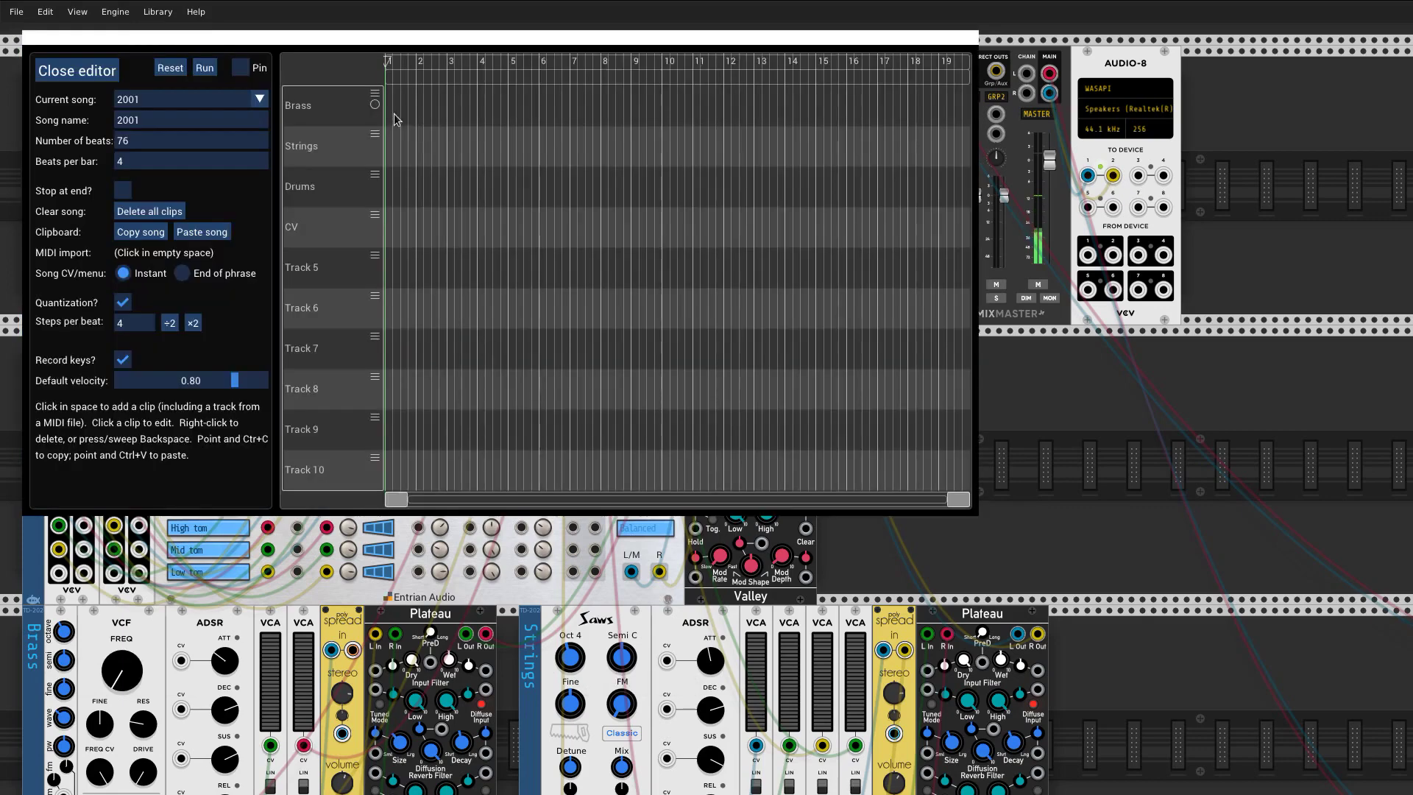
pyautogui.click(394, 114)
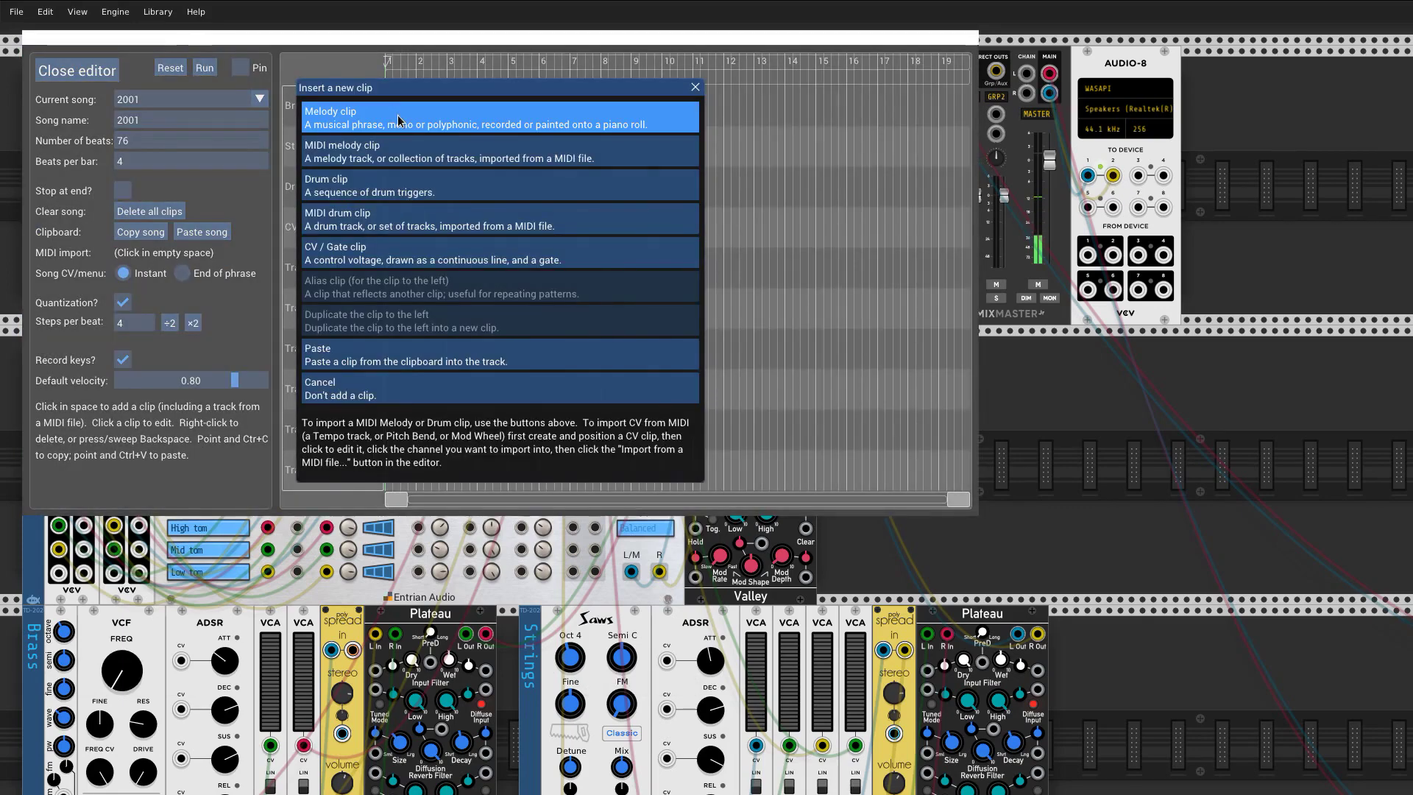
pyautogui.click(405, 158)
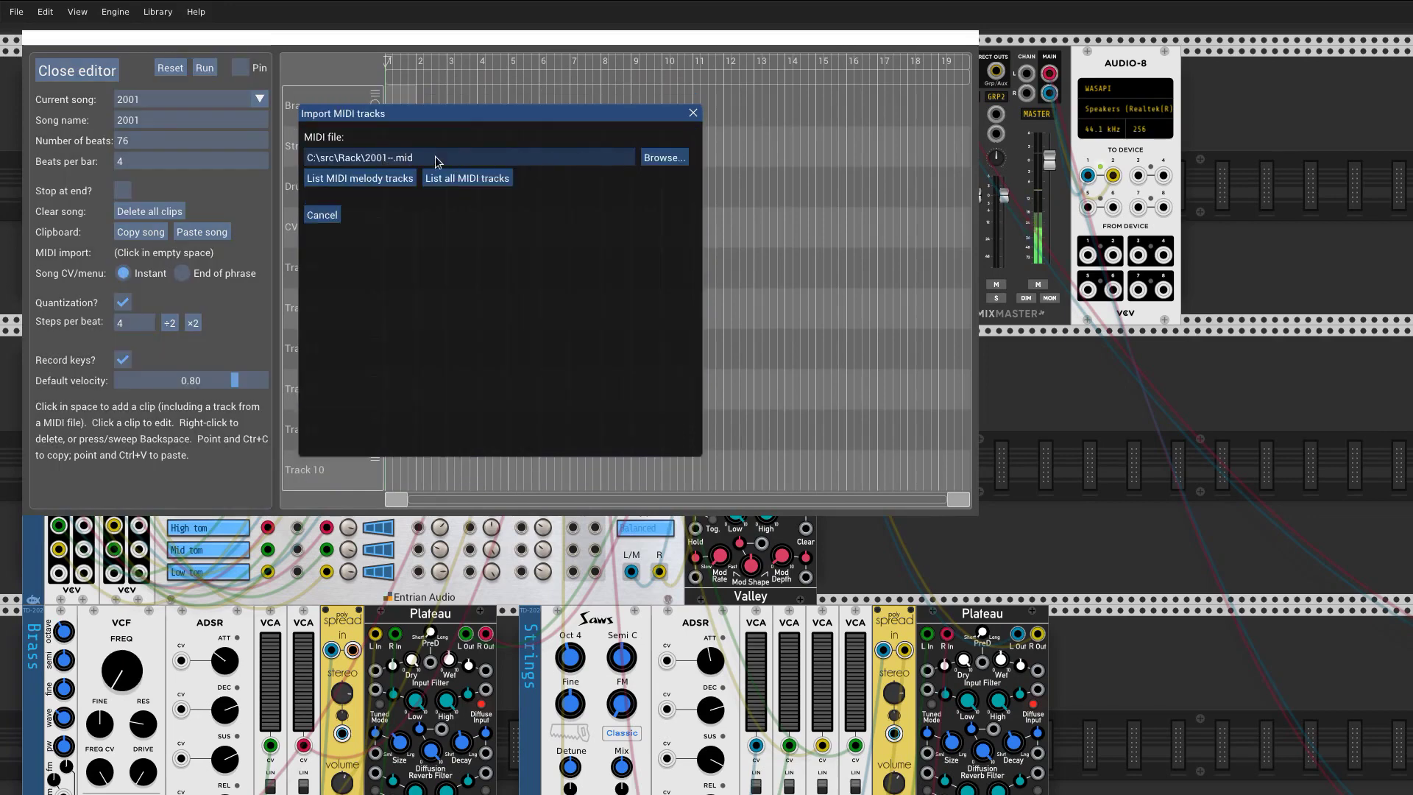
pyautogui.click(382, 178)
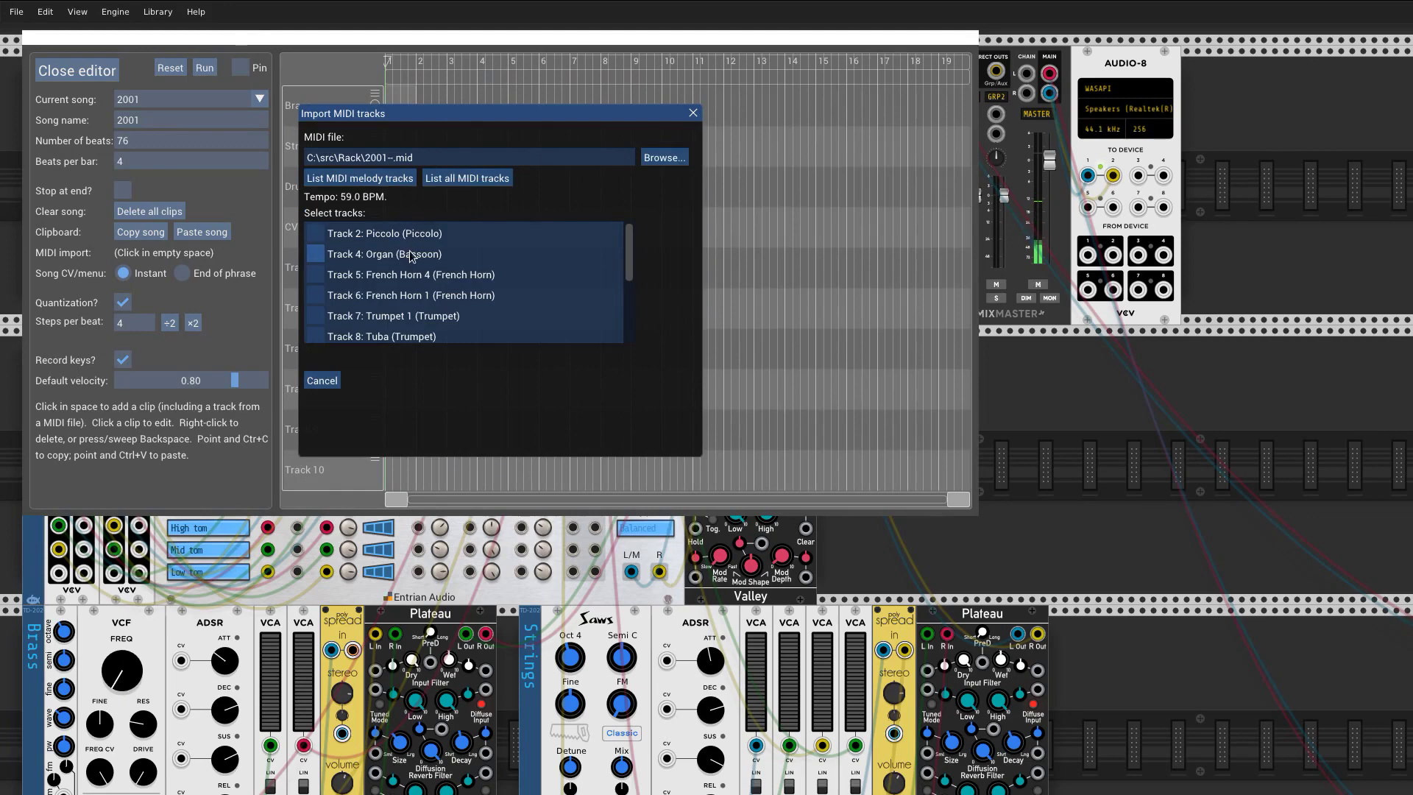
# Import MIDI tracks 4 to 9, from Organ (Bassoon) through Trombone 1, into the Brass clip
pyautogui.click(383, 260)
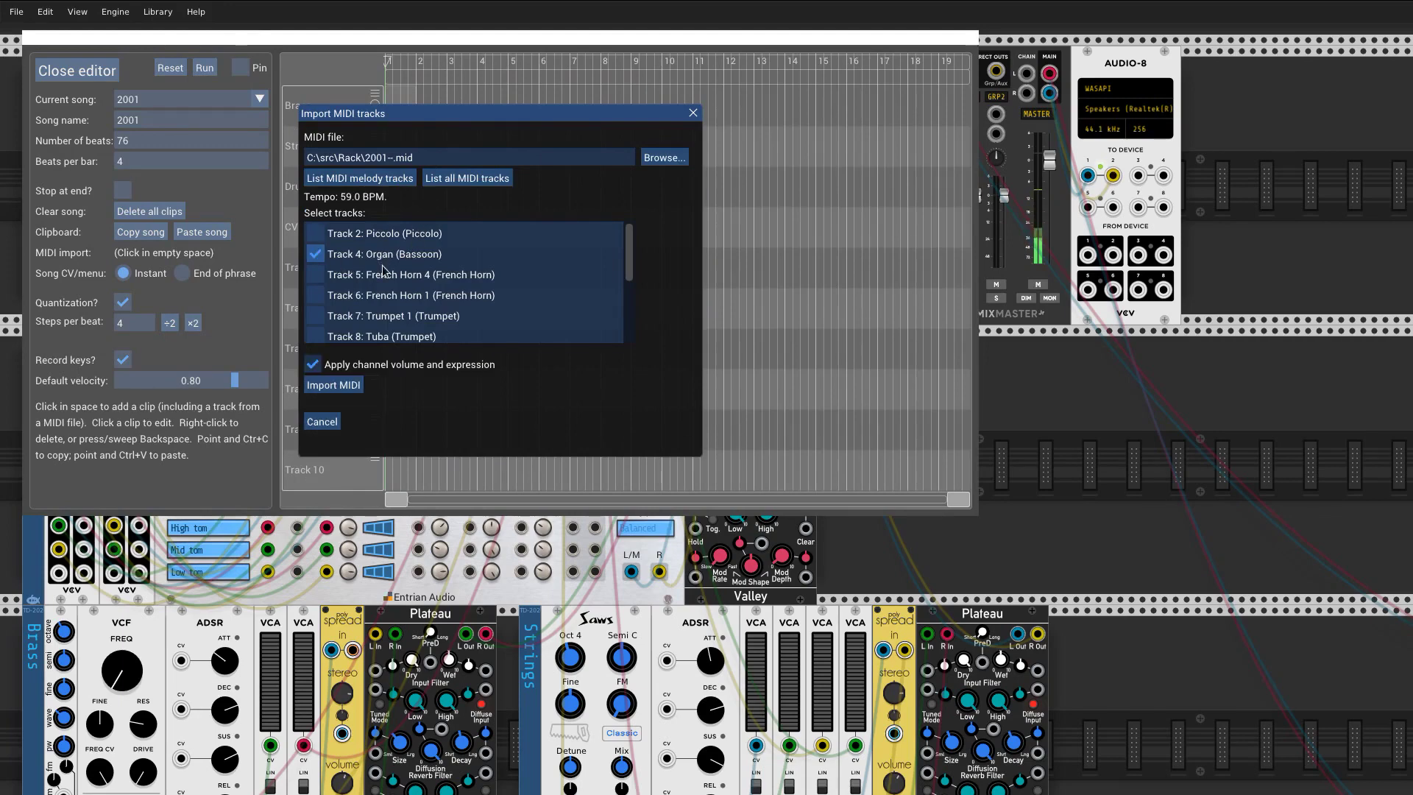
pyautogui.click(382, 275)
pyautogui.click(383, 294)
pyautogui.click(382, 315)
pyautogui.click(383, 335)
pyautogui.moveTo(627, 256); pyautogui.dragTo(628, 282)
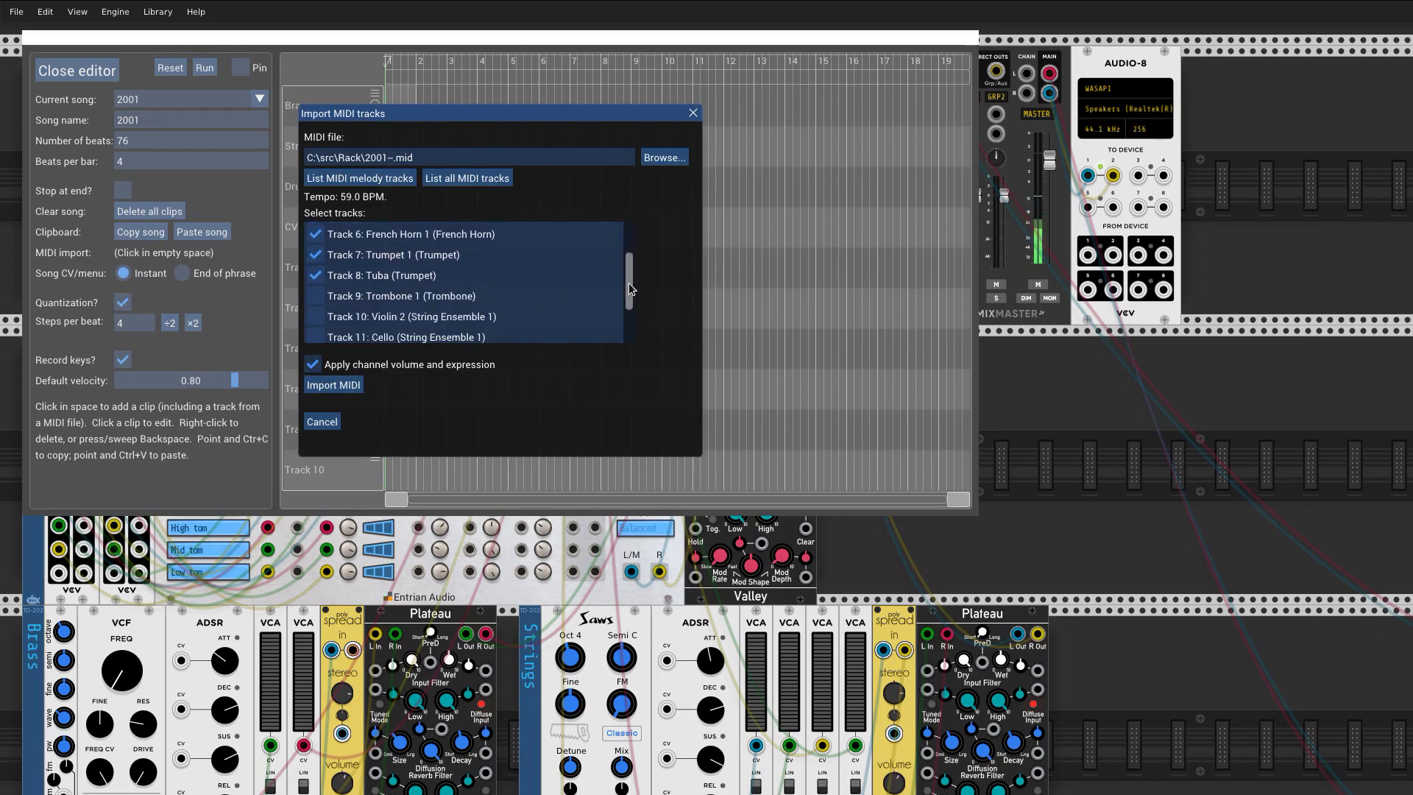
pyautogui.click(391, 297)
pyautogui.click(332, 385)
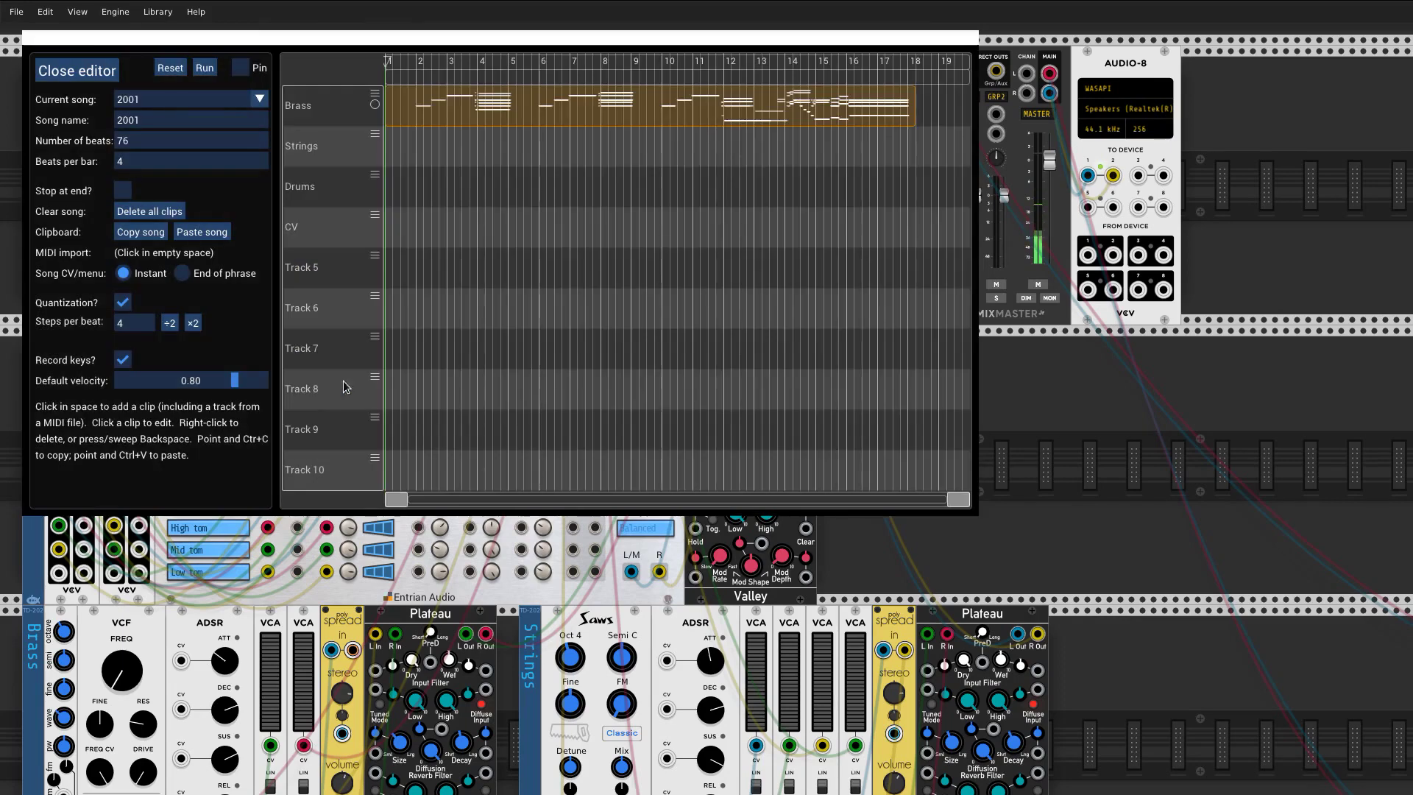
# Add a MIDI melody clip at the start of the Strings track, importing the Violin 2, Cello and Violin 1 tracks
pyautogui.click(392, 162)
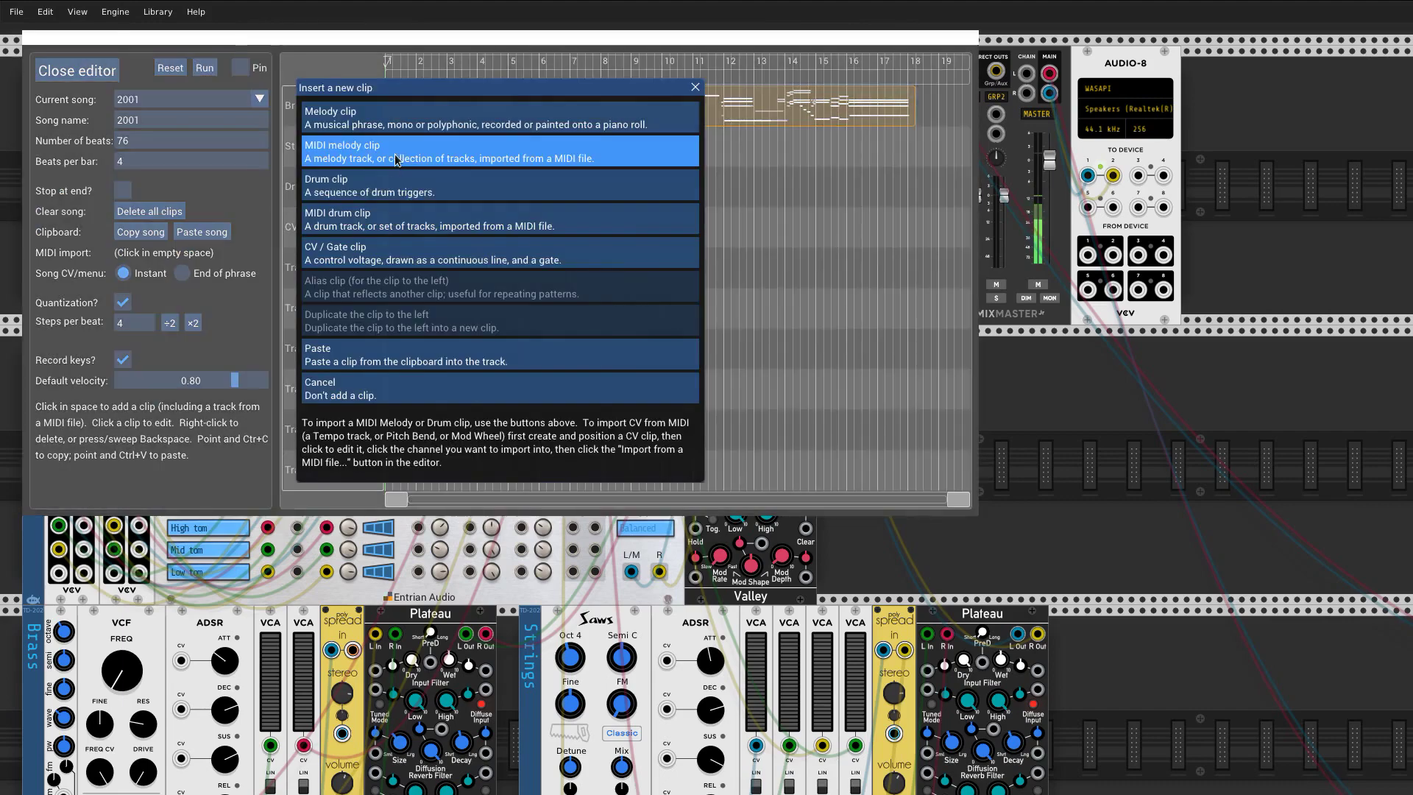
pyautogui.click(394, 153)
pyautogui.click(392, 183)
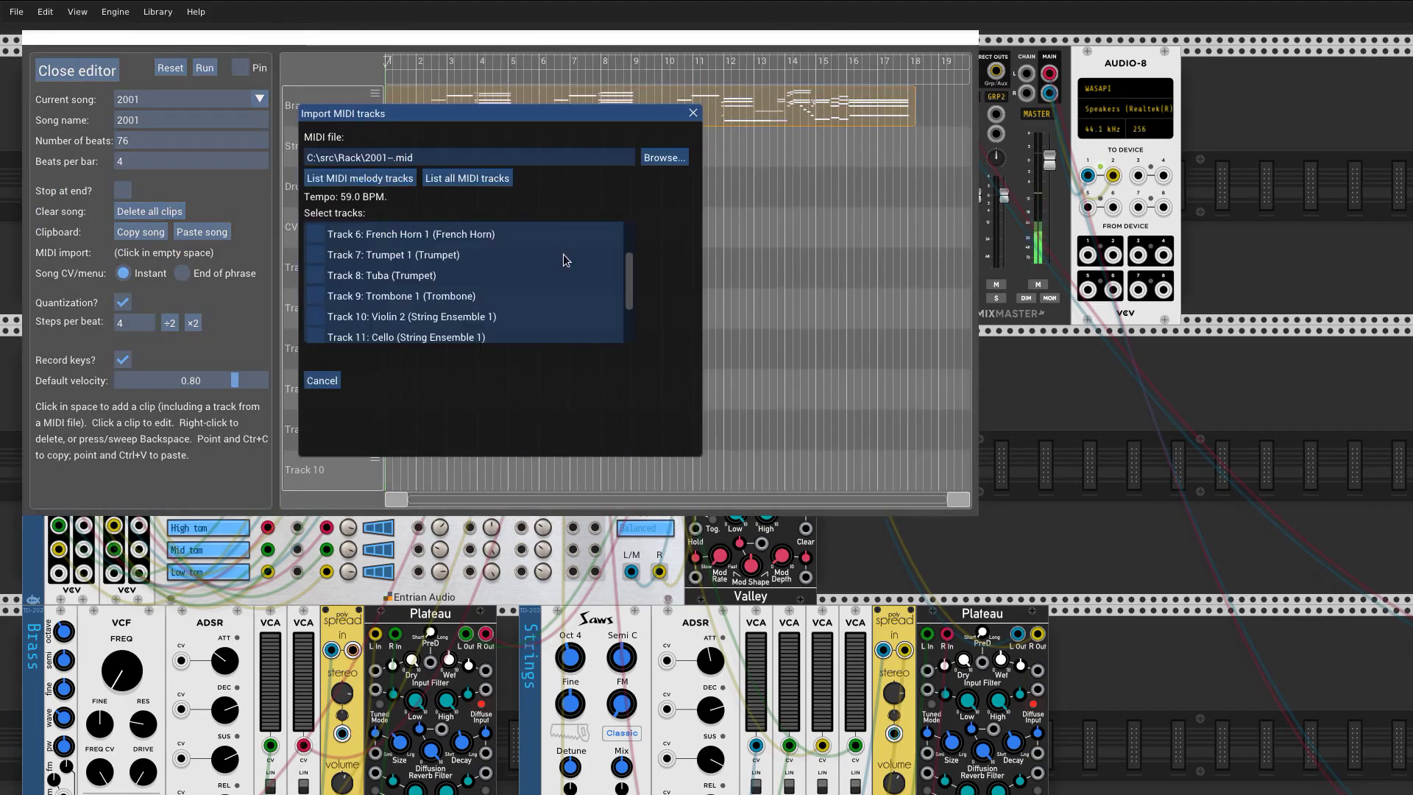
pyautogui.scroll(-3, 628, 303)
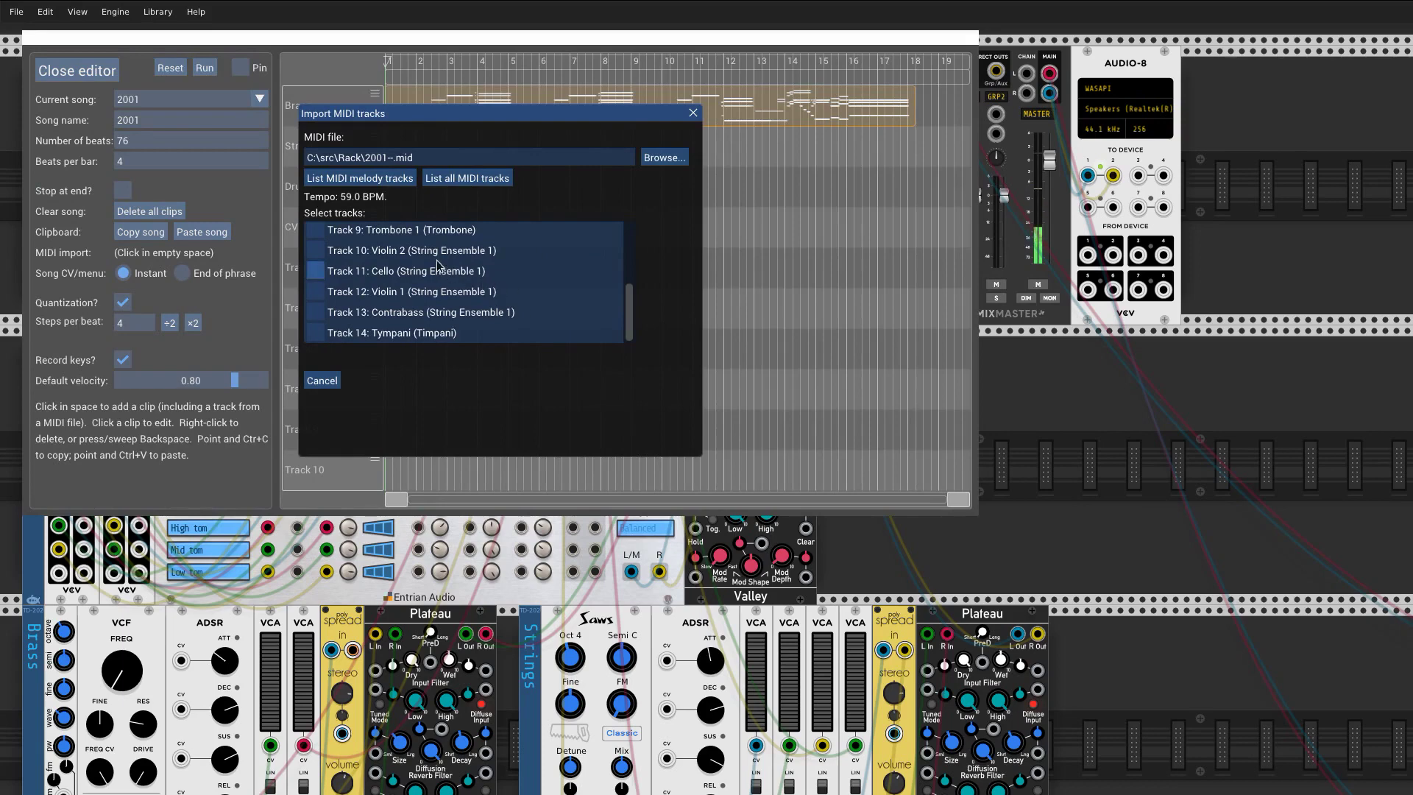
pyautogui.click(433, 260)
pyautogui.click(433, 268)
pyautogui.click(422, 291)
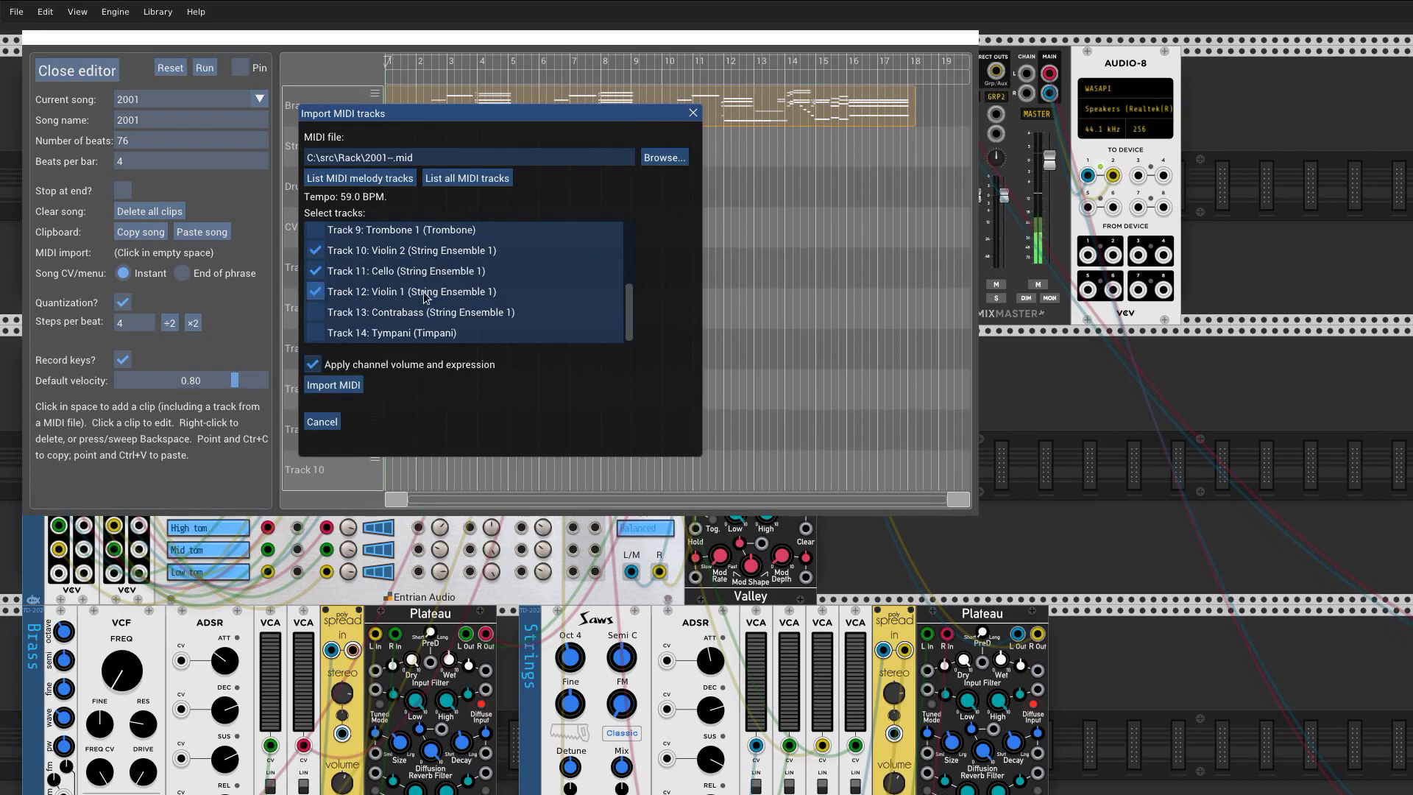
pyautogui.click(340, 387)
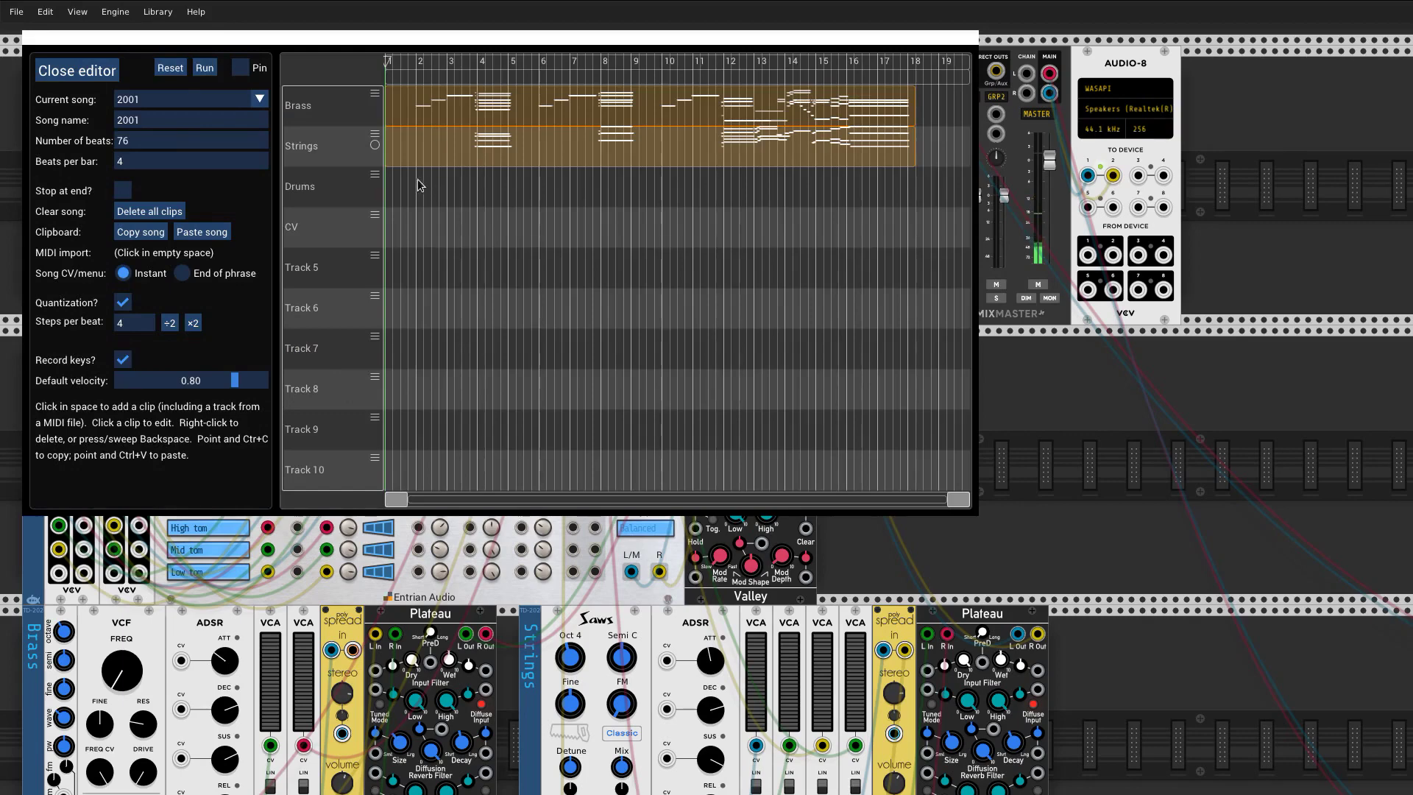
# Add a MIDI drum clip at the start of the Drums track, importing the Tympani and Cymbal tracks from the full track list
pyautogui.click(389, 193)
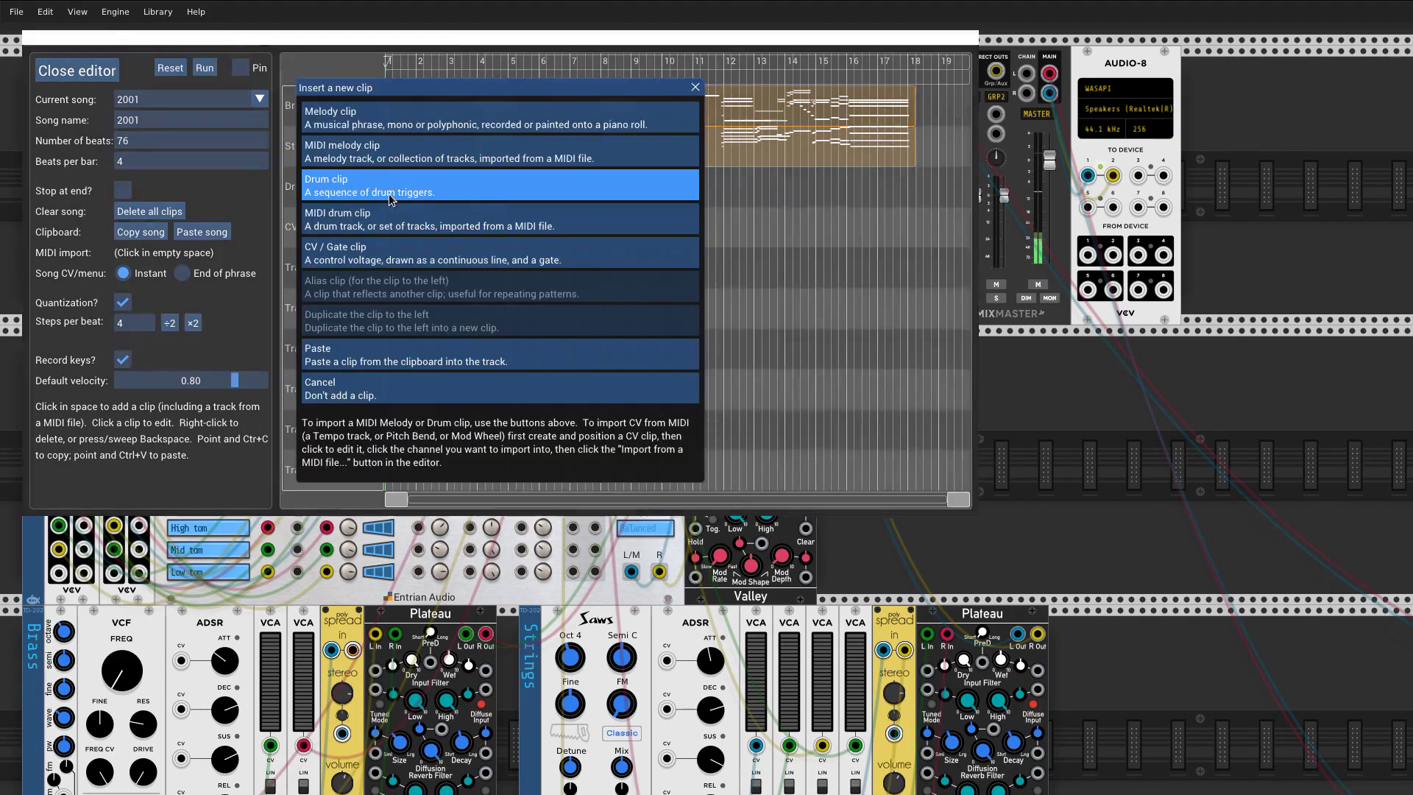
pyautogui.click(415, 230)
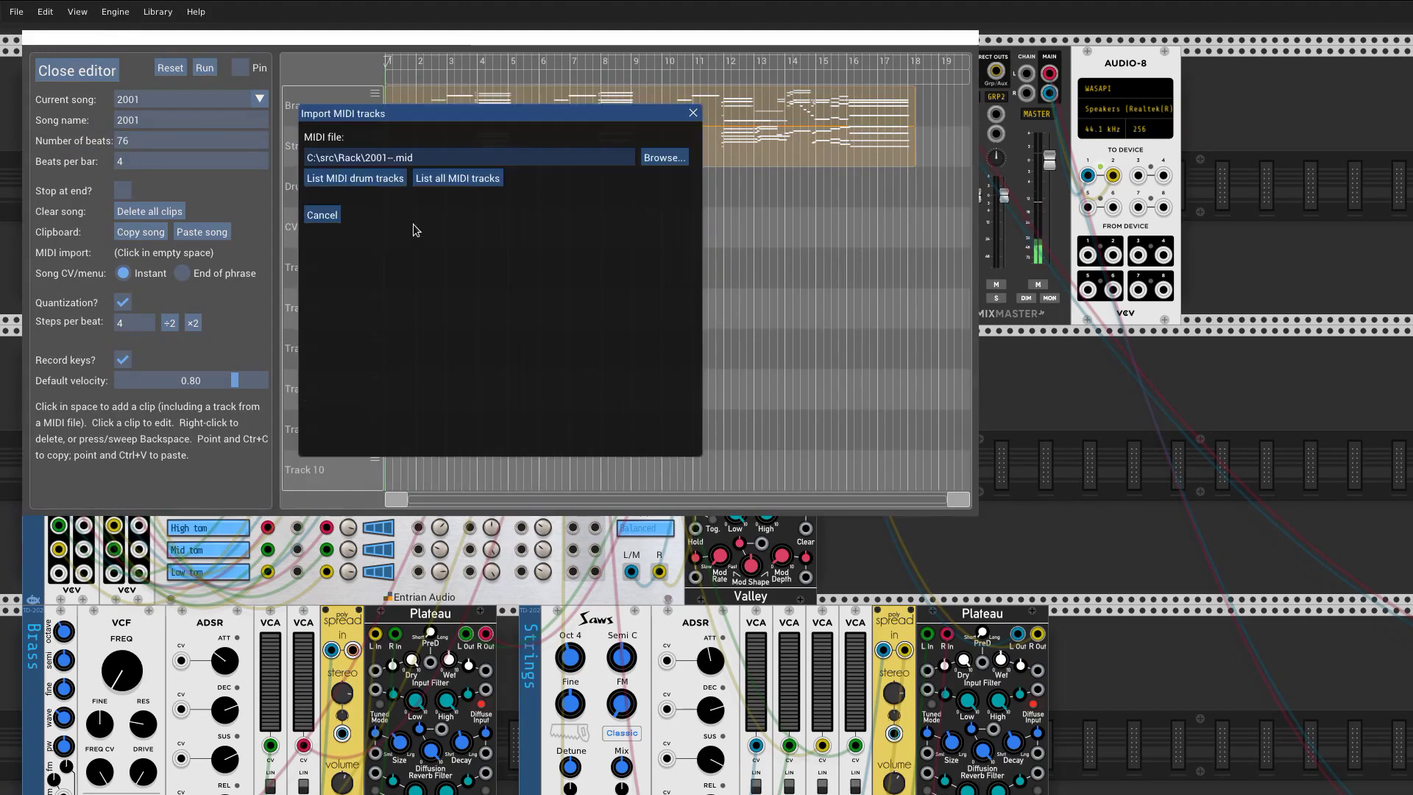
pyautogui.click(357, 180)
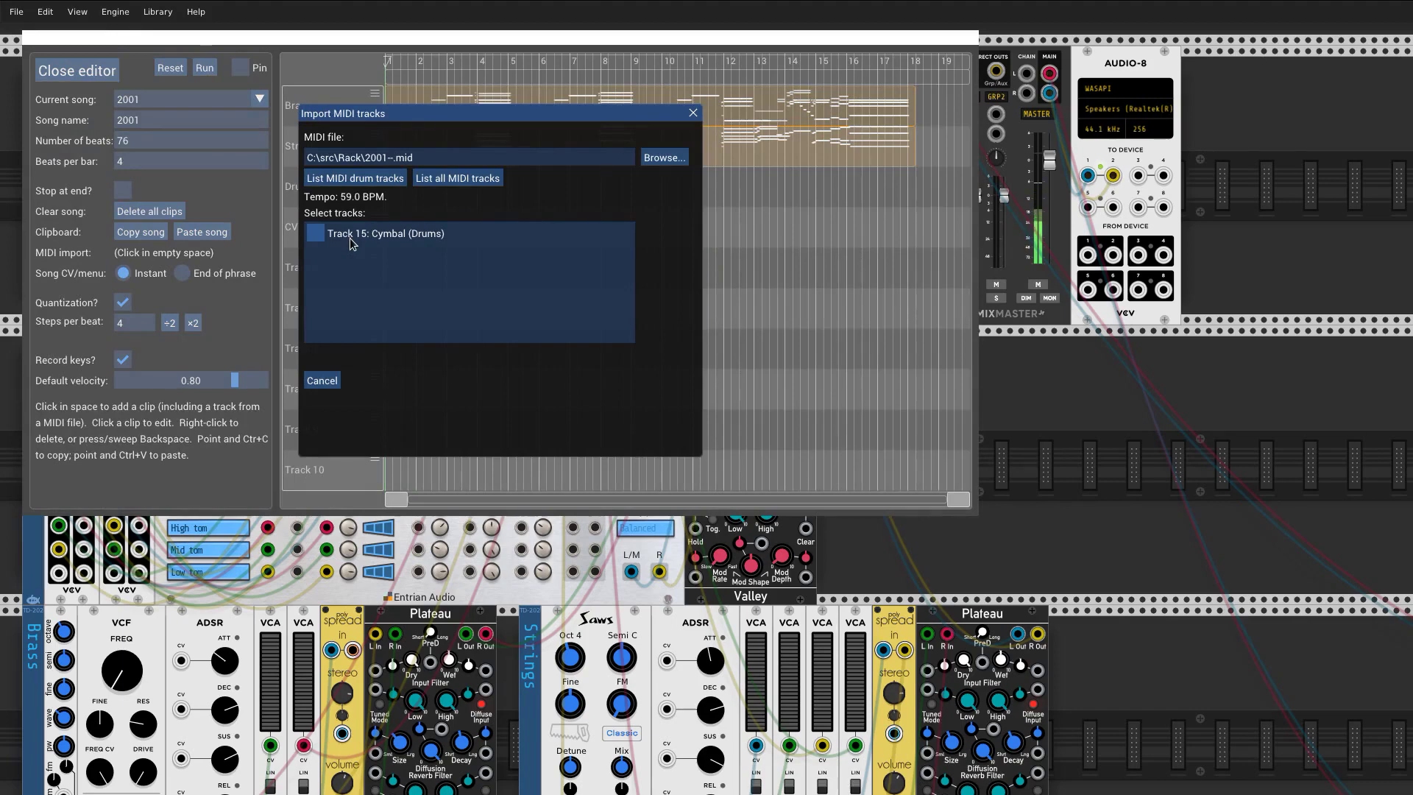
pyautogui.click(456, 182)
pyautogui.moveTo(629, 249); pyautogui.dragTo(631, 334)
pyautogui.click(419, 313)
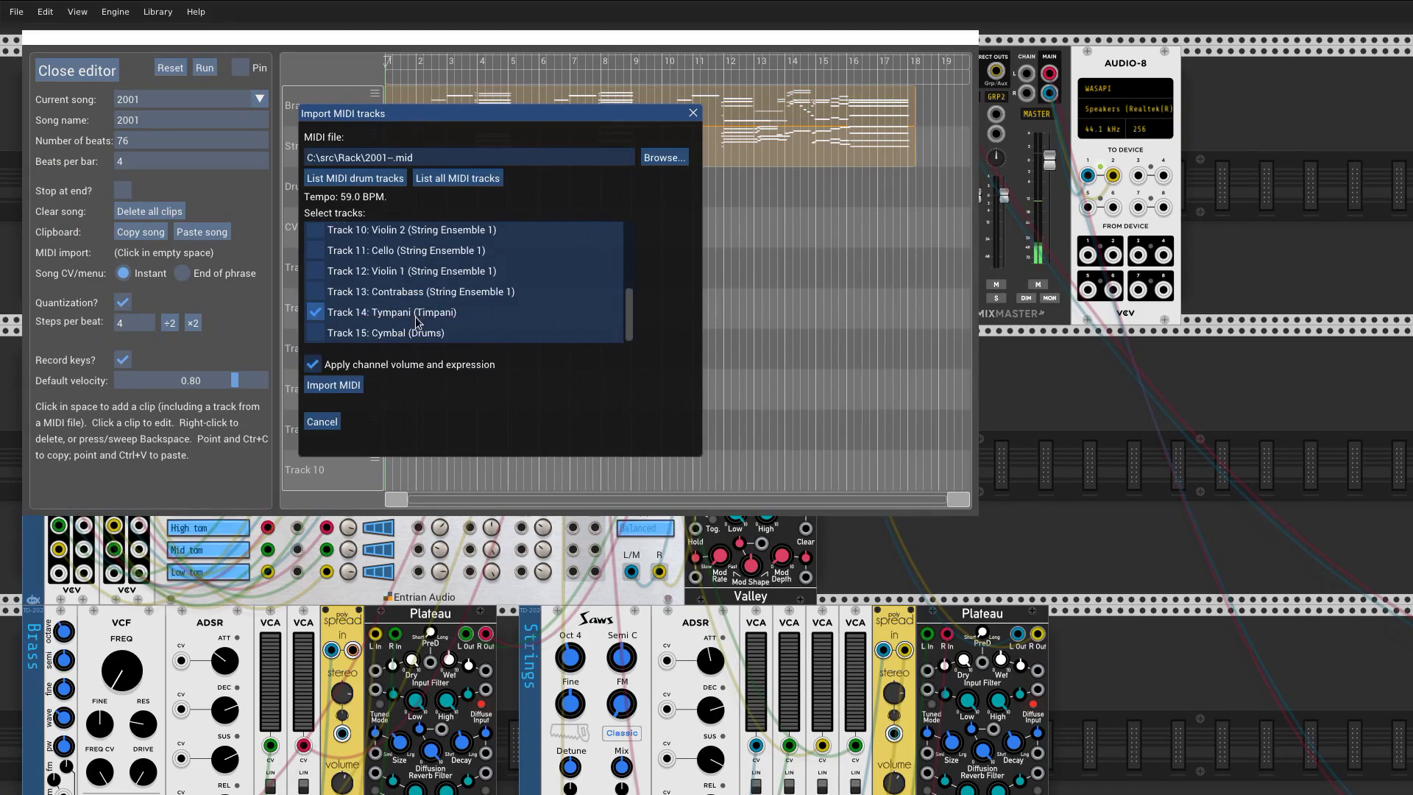
pyautogui.click(352, 386)
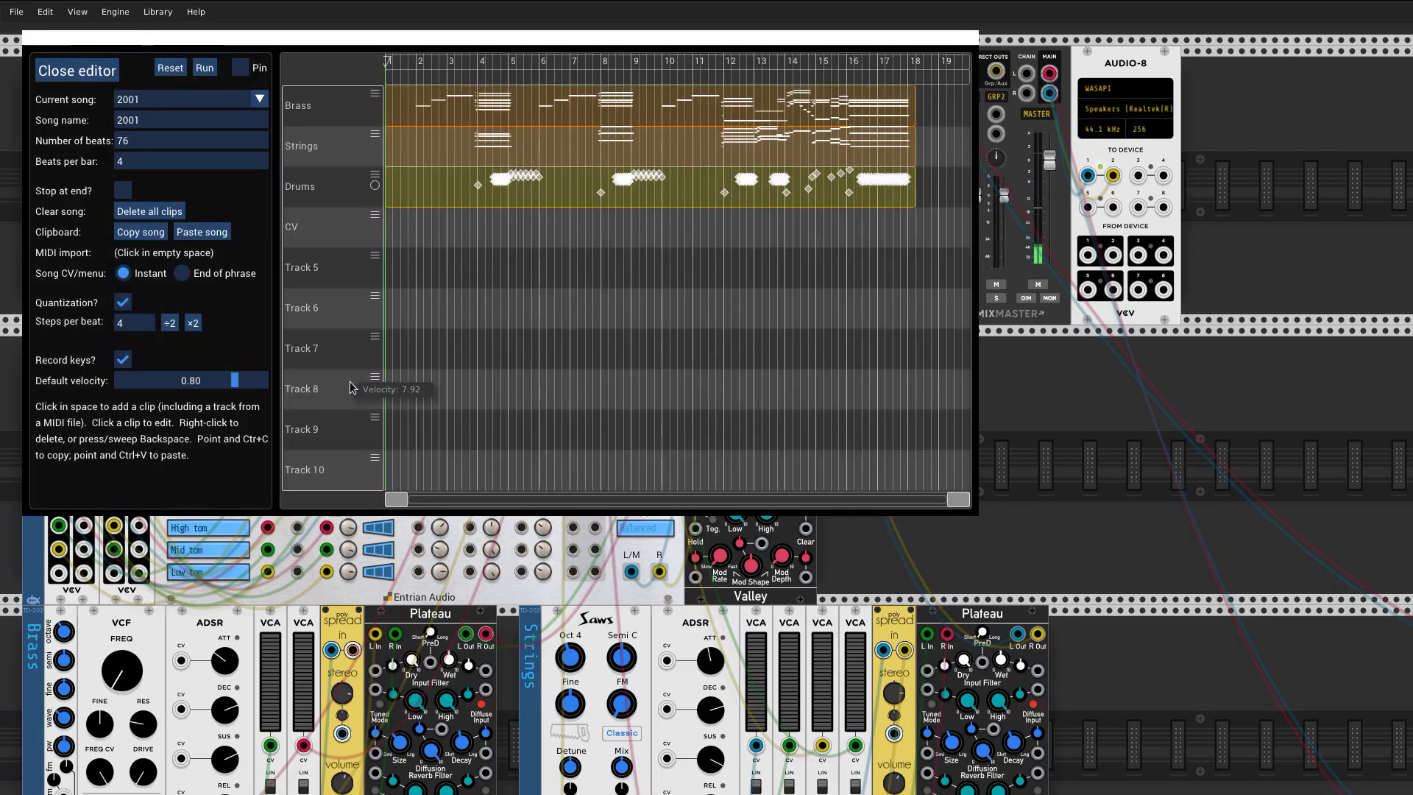
# Insert a CV / Gate clip on the CV track and stretch it from bar 1 to bar 18
pyautogui.click(399, 232)
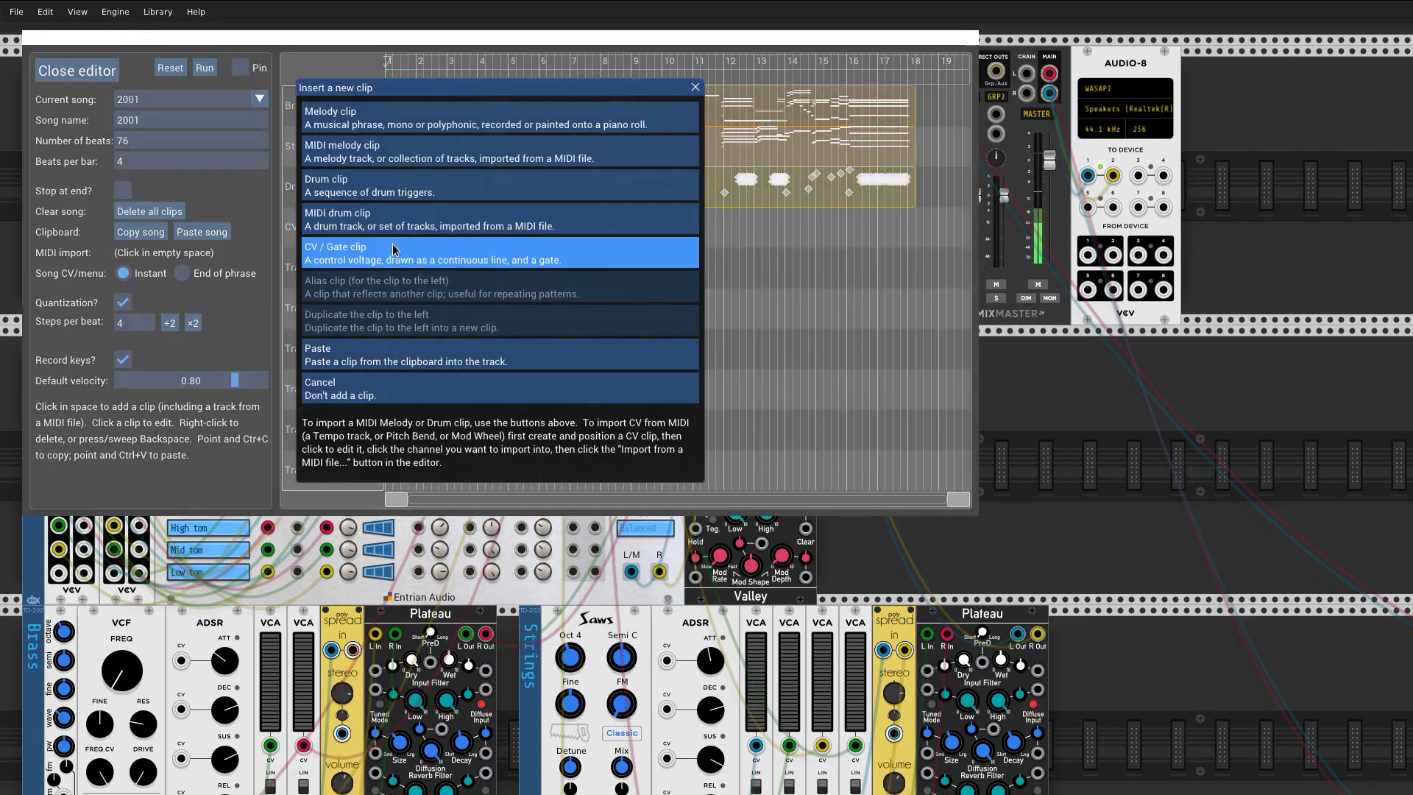
pyautogui.click(391, 256)
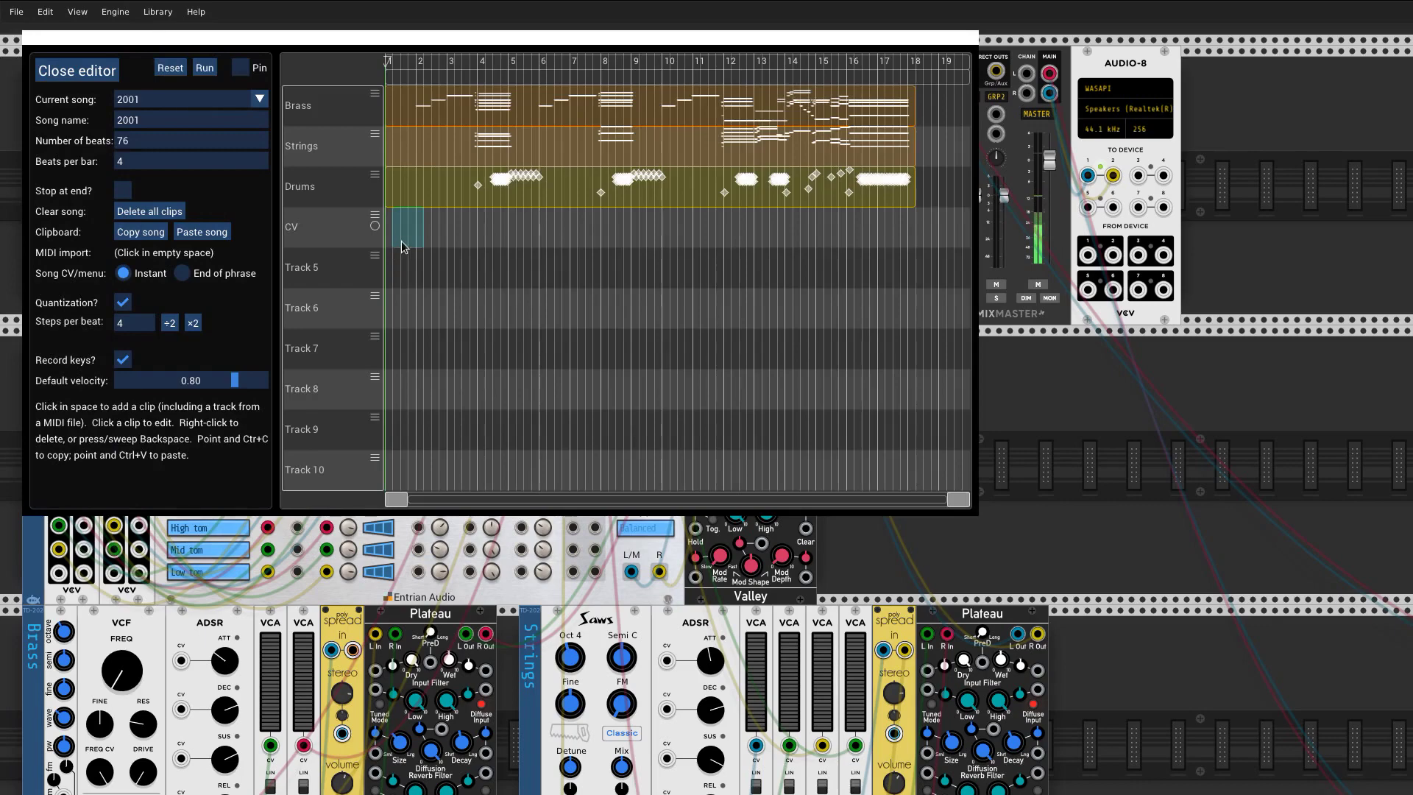
pyautogui.moveTo(412, 234); pyautogui.dragTo(793, 219)
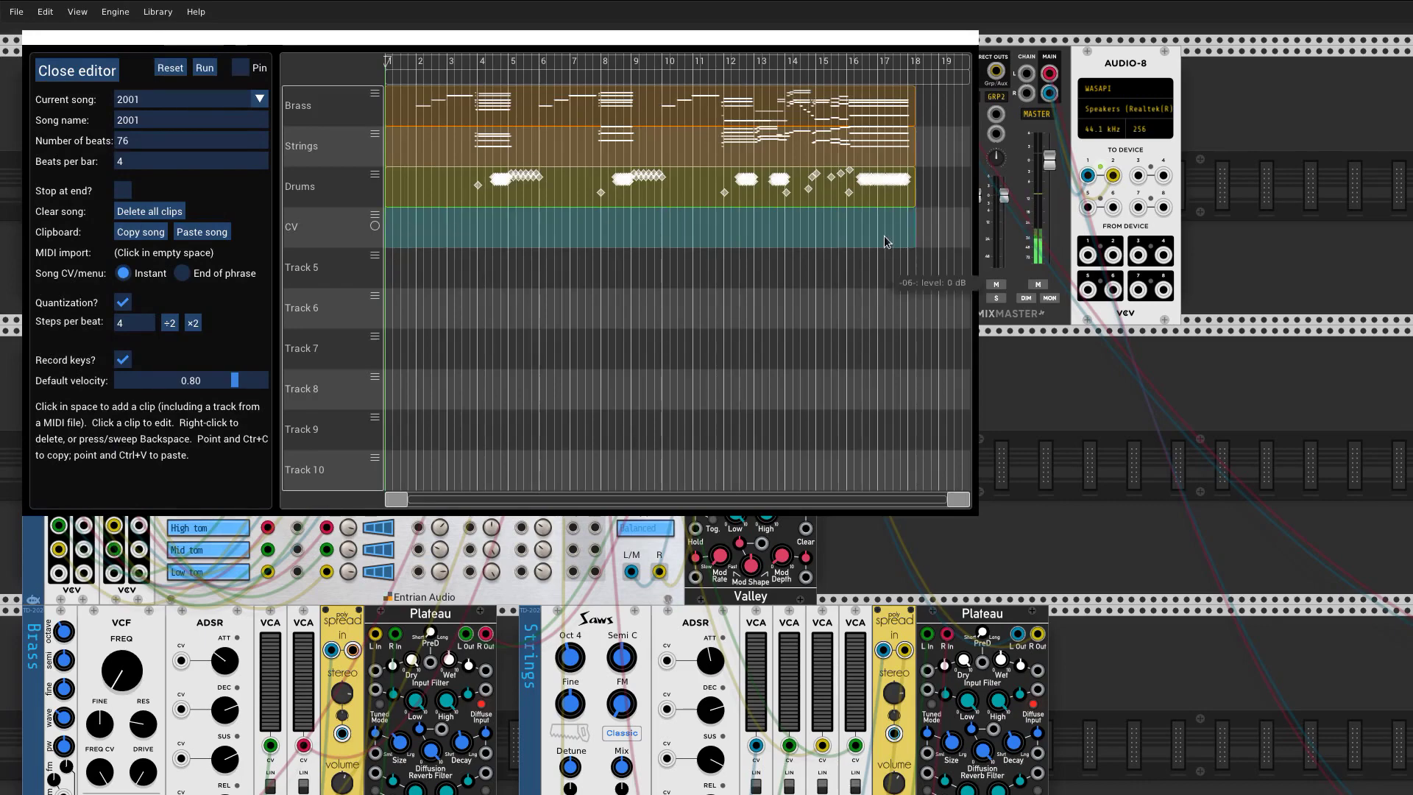
# Import the MIDI file's tempo data from Track 1 into the CV clip with no rate limit, and close the editor
pyautogui.click(659, 220)
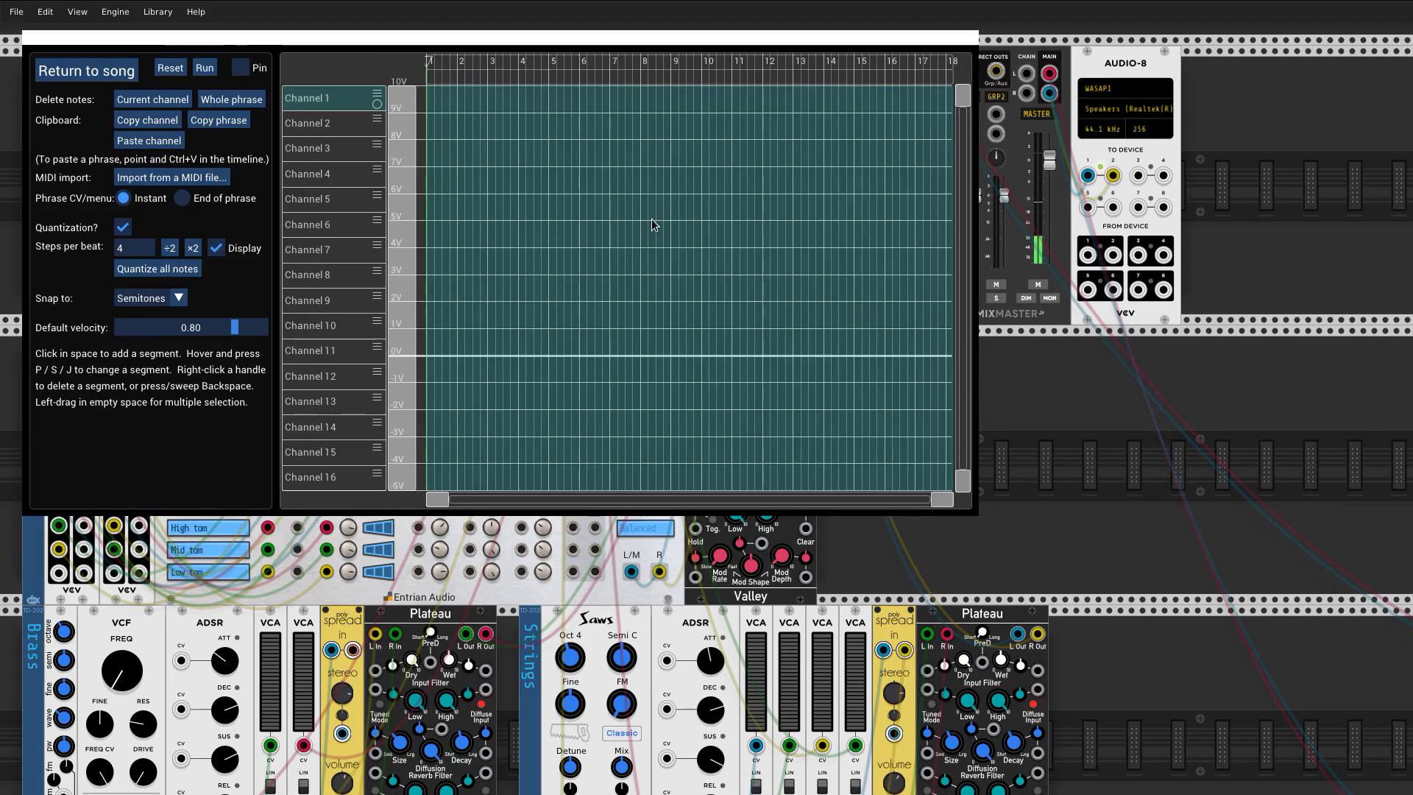
pyautogui.click(189, 184)
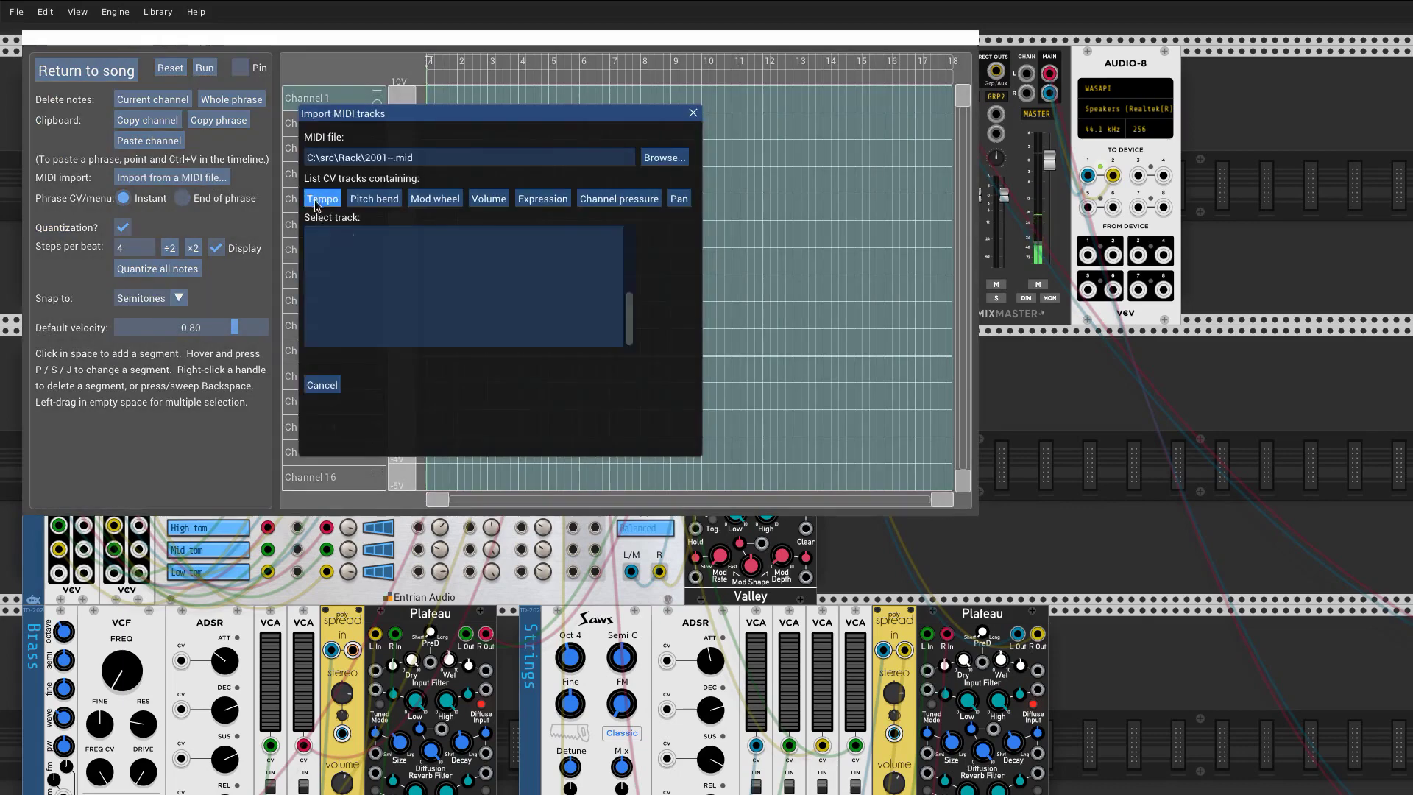
pyautogui.click(324, 240)
pyautogui.click(336, 394)
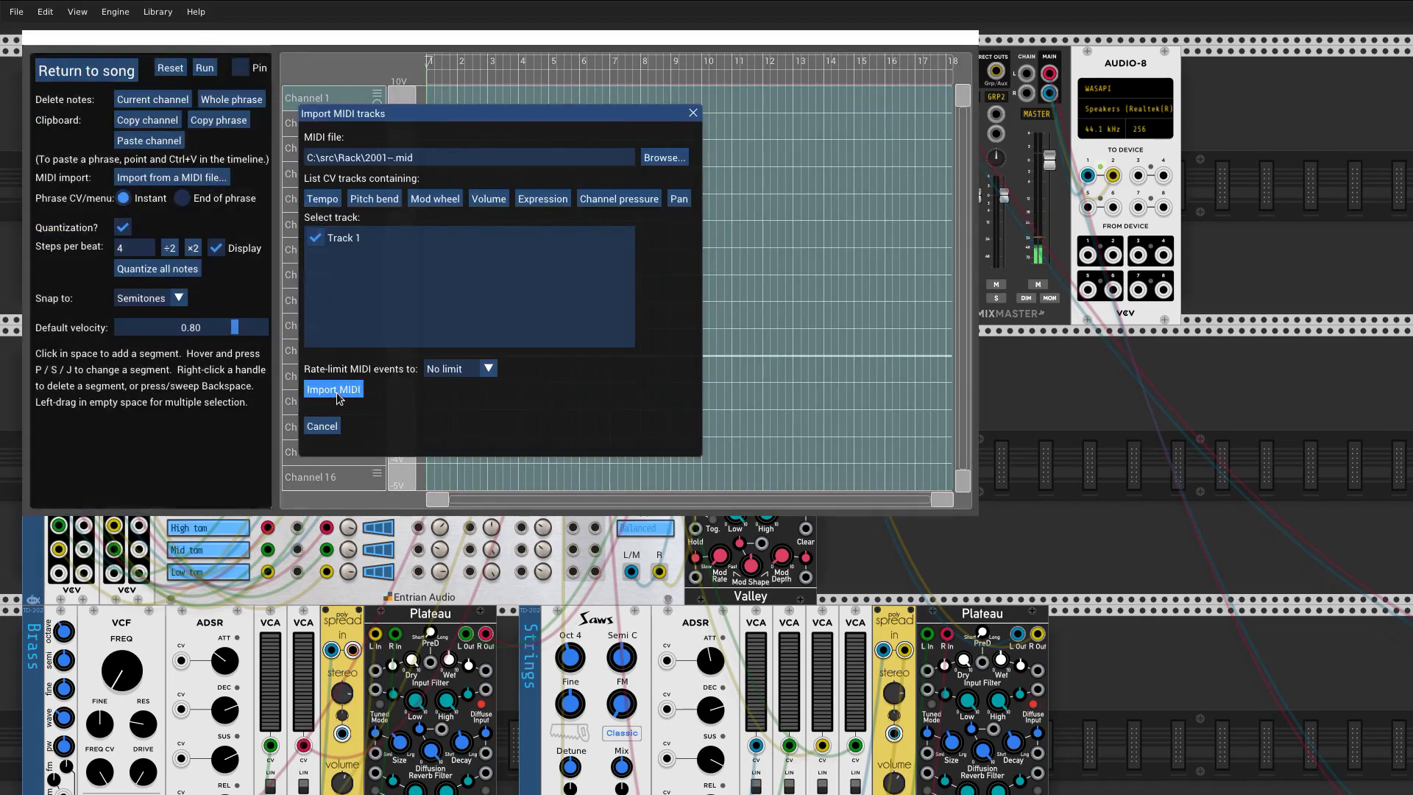
pyautogui.click(86, 71)
pyautogui.click(81, 71)
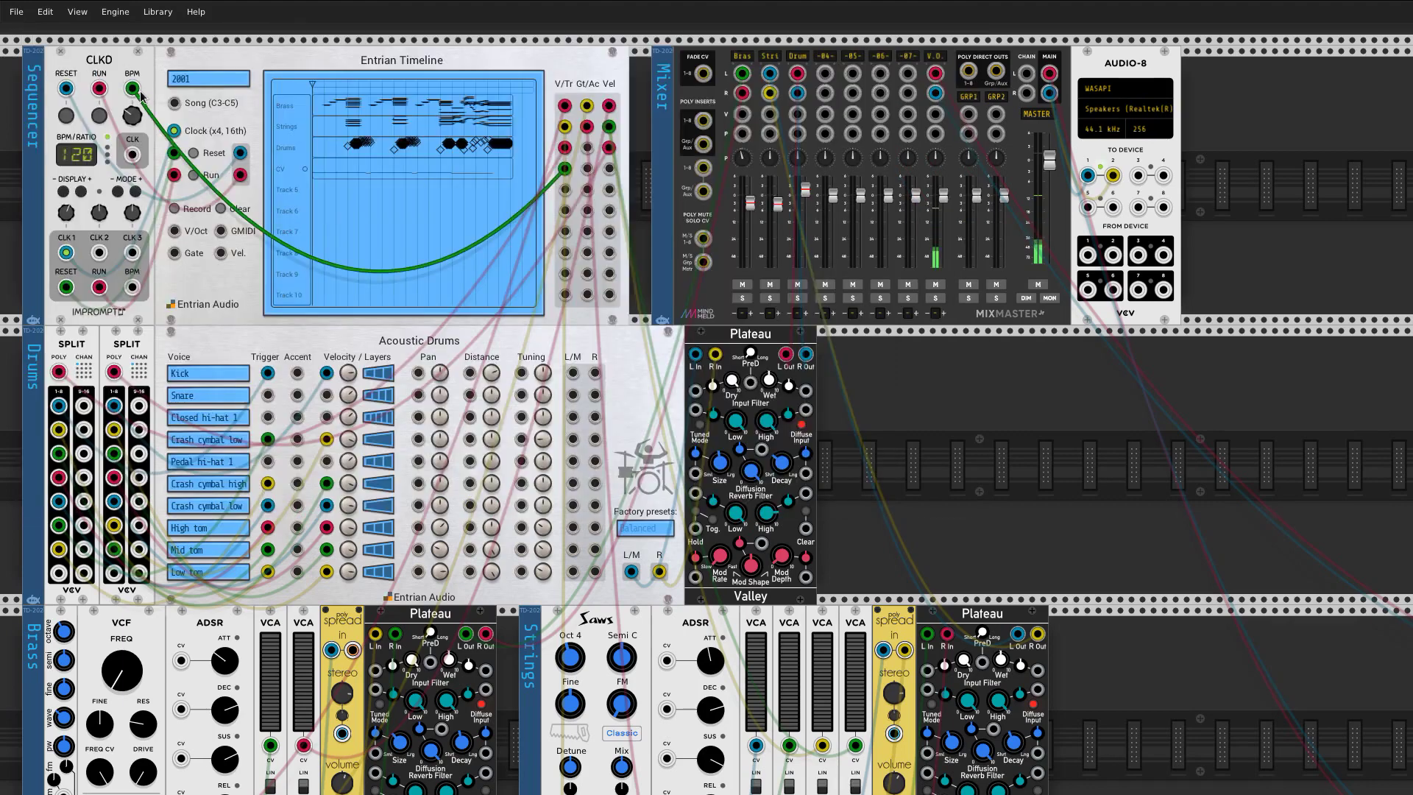
# Start the clock running and lower the Brass, Strings and Drums faders on the mixer
pyautogui.click(98, 116)
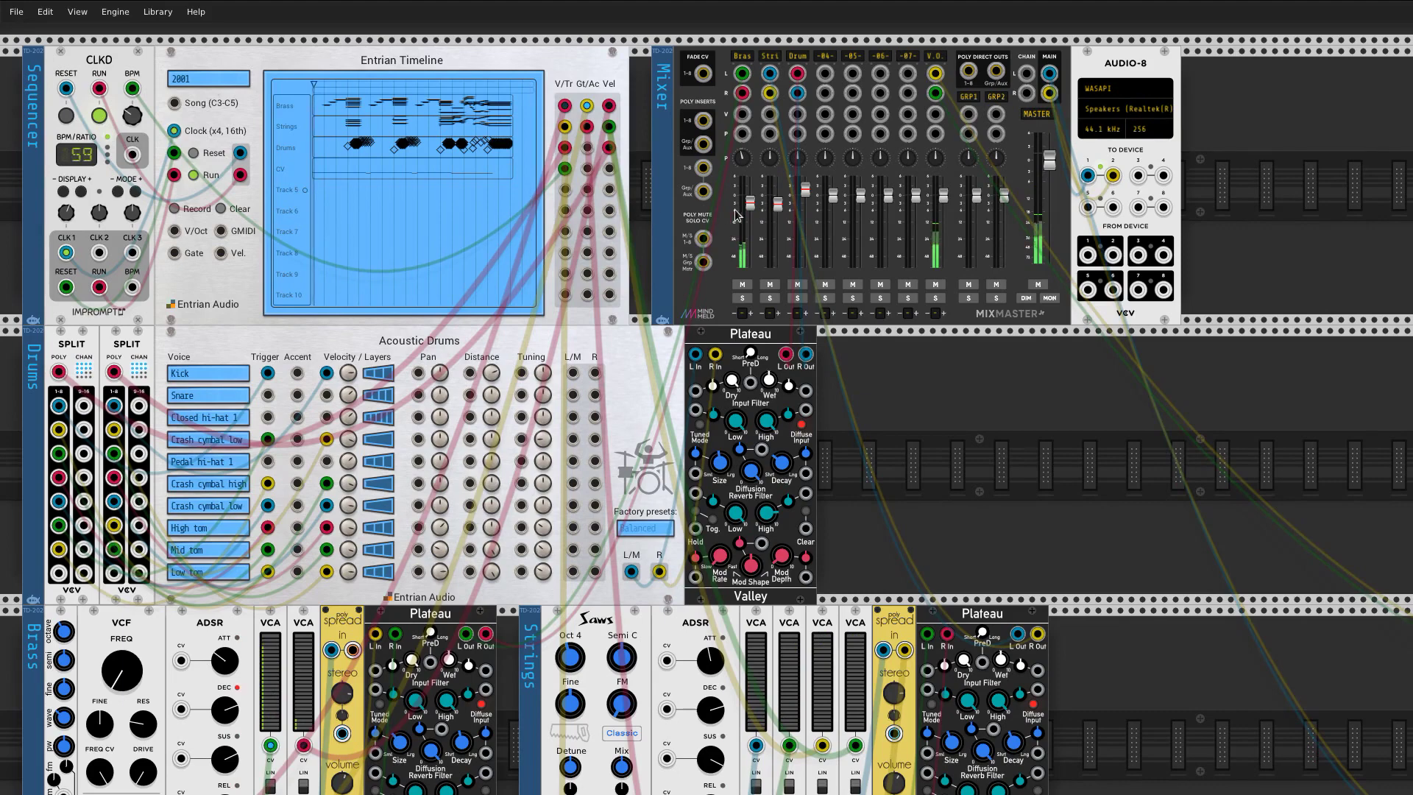
pyautogui.moveTo(736, 213); pyautogui.dragTo(736, 256)
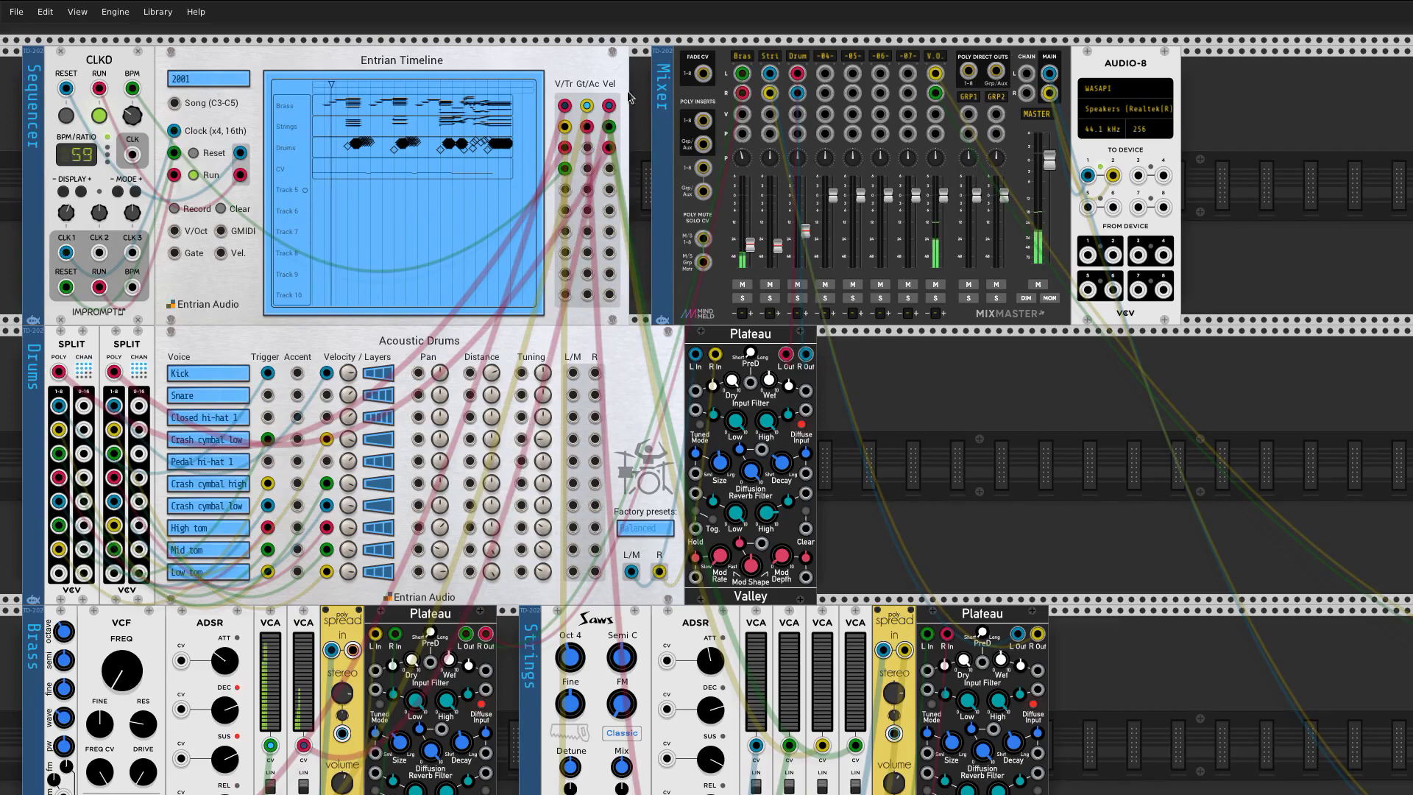
# Move the mixer aside and place a duplicate of the Entrian Timeline module in the space beside the original
pyautogui.moveTo(671, 65); pyautogui.dragTo(1248, 72)
pyautogui.hotkey('ctrl', 'd')
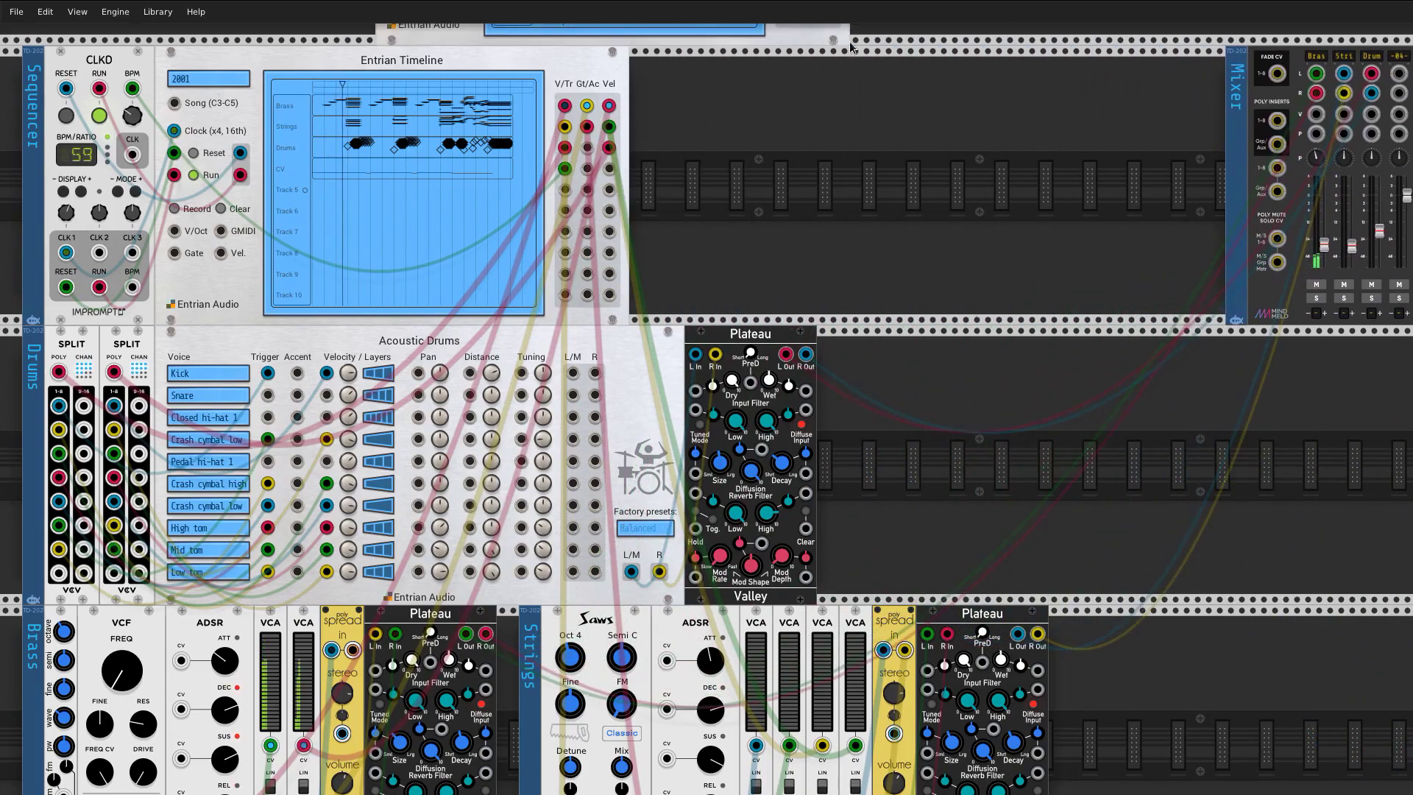
pyautogui.click(981, 175)
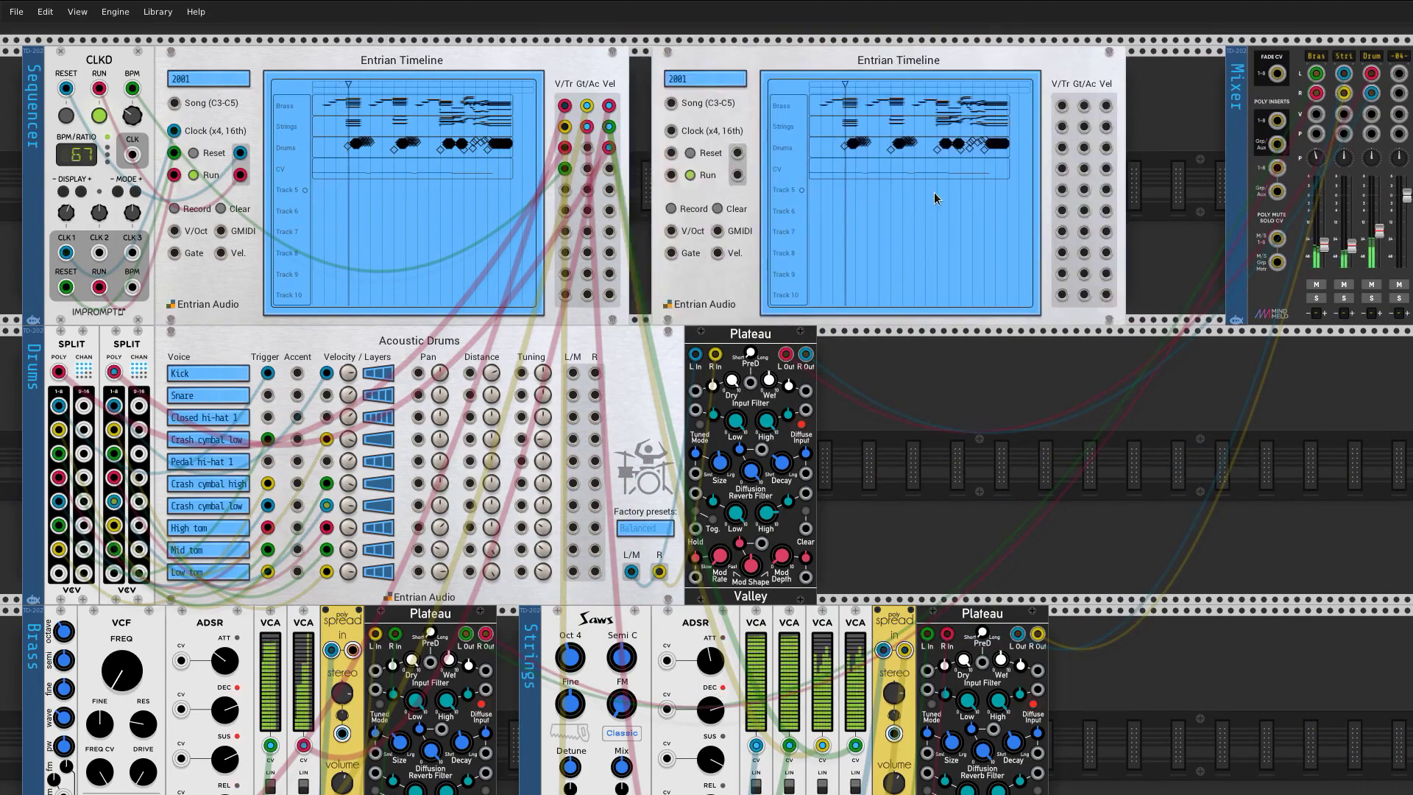
# Make the duplicate Timeline a shared playhead follower and move the original Timeline's playhead forward
pyautogui.rightClick(960, 70)
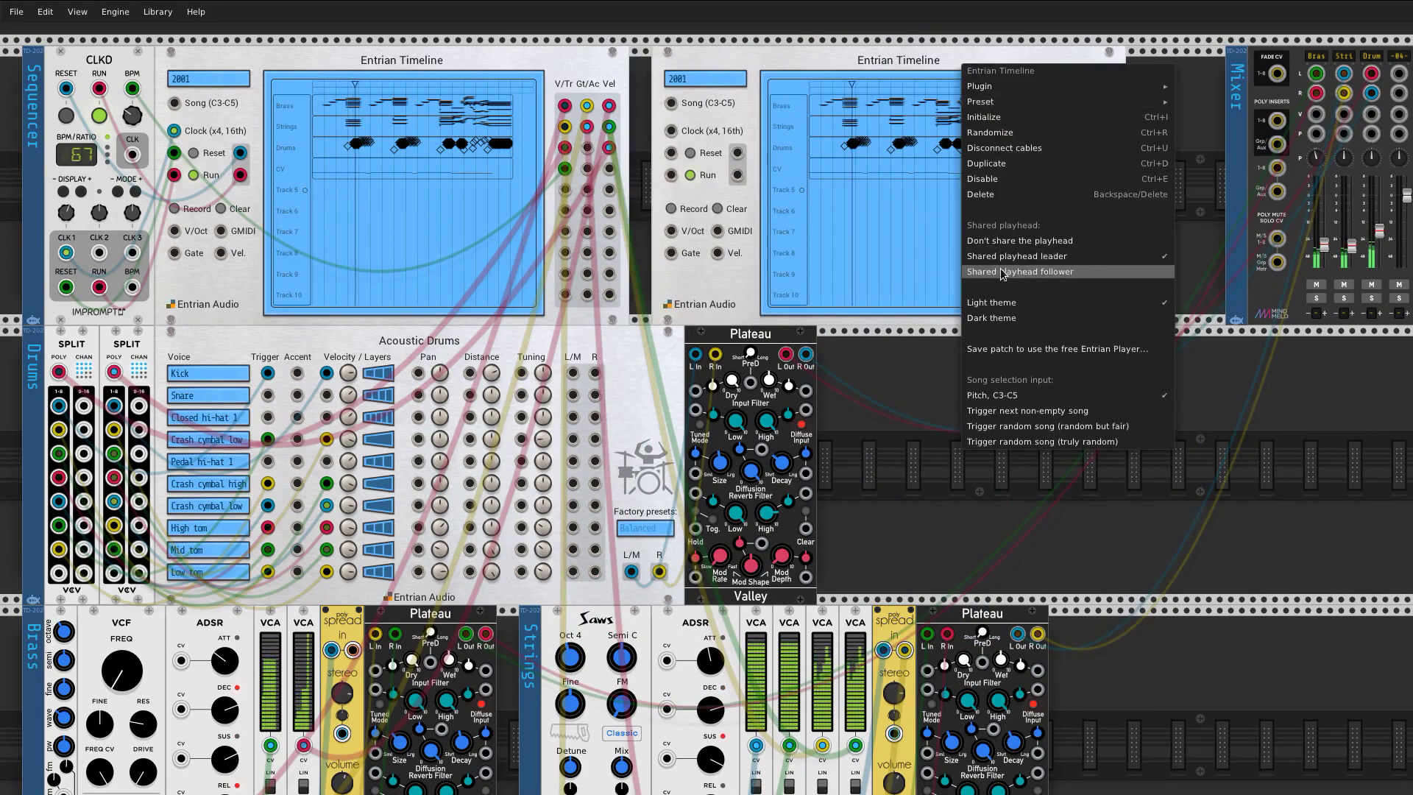
pyautogui.click(1032, 271)
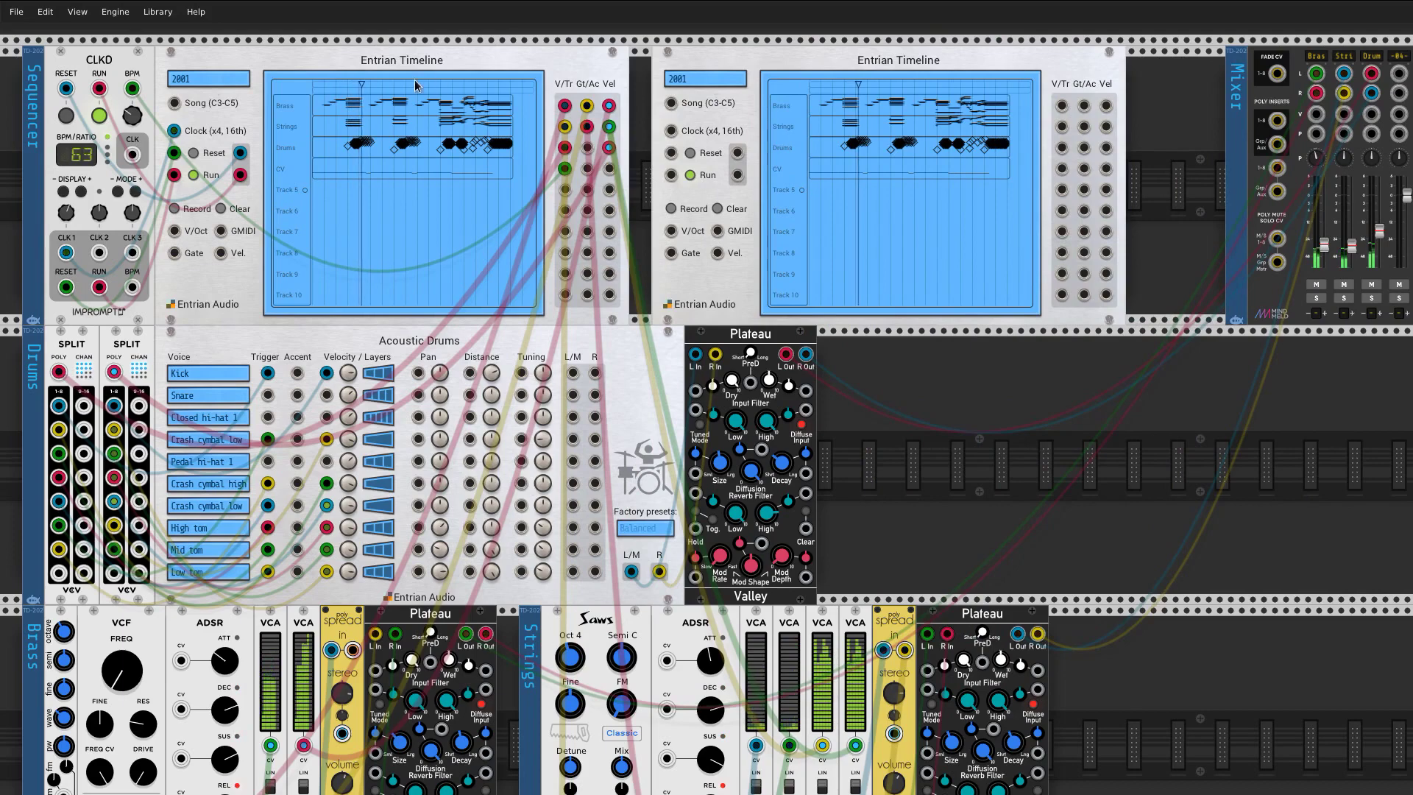
pyautogui.moveTo(365, 94)
pyautogui.mouseDown()
pyautogui.moveTo(478, 92)
pyautogui.moveTo(377, 92)
pyautogui.moveTo(439, 92)
pyautogui.moveTo(412, 89)
pyautogui.mouseUp()
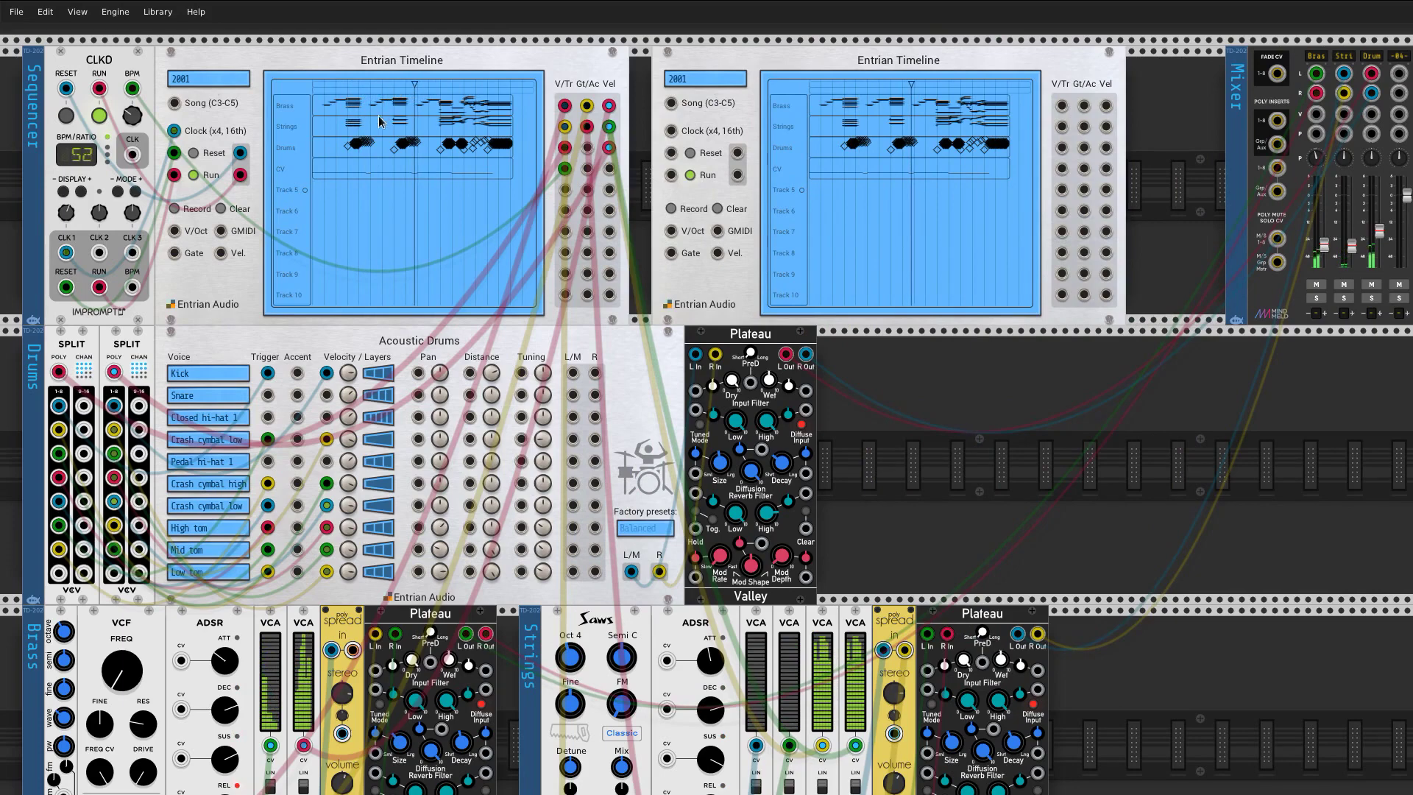
# Examine the drum voices and notes of the imported Drums clip, and return to the song
pyautogui.click(375, 154)
pyautogui.click(398, 180)
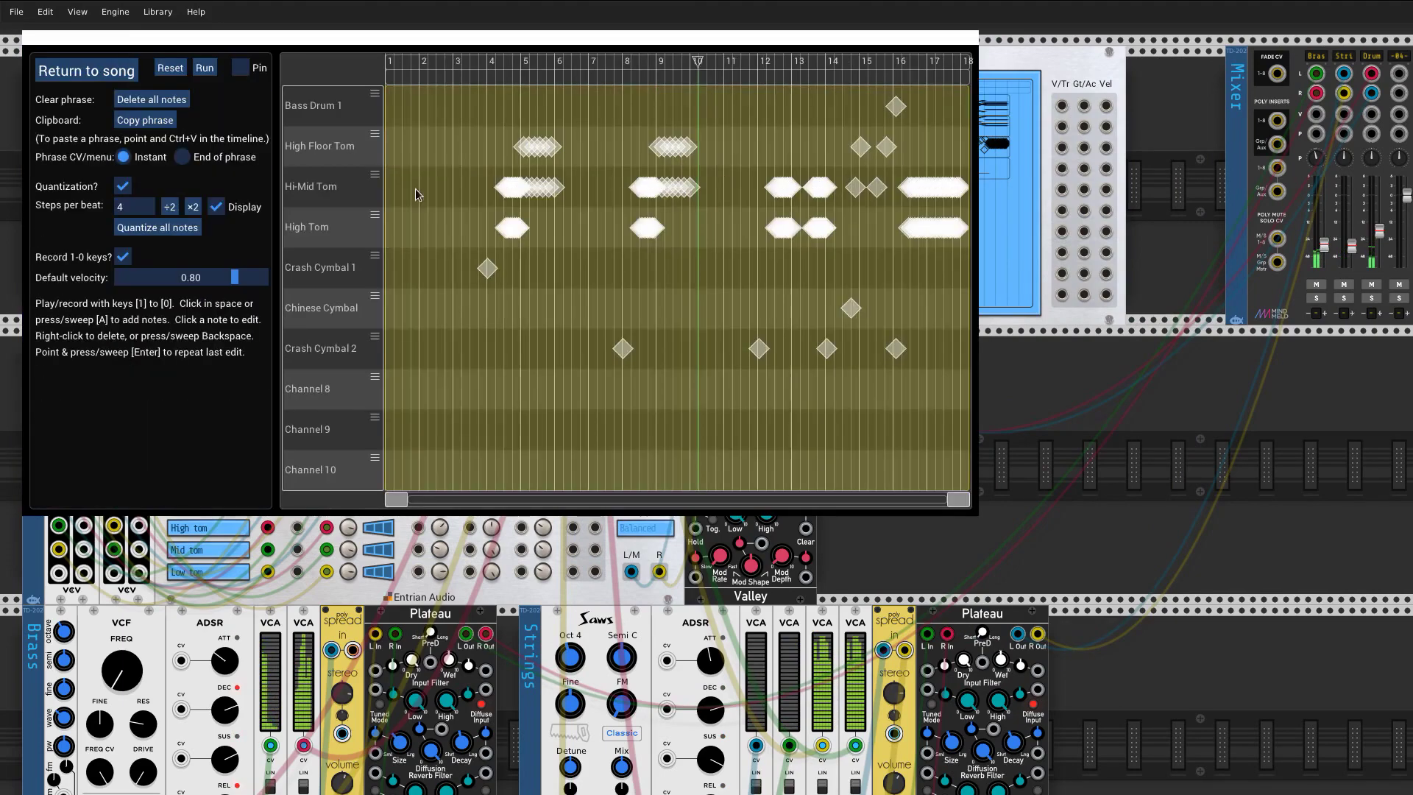
pyautogui.click(111, 74)
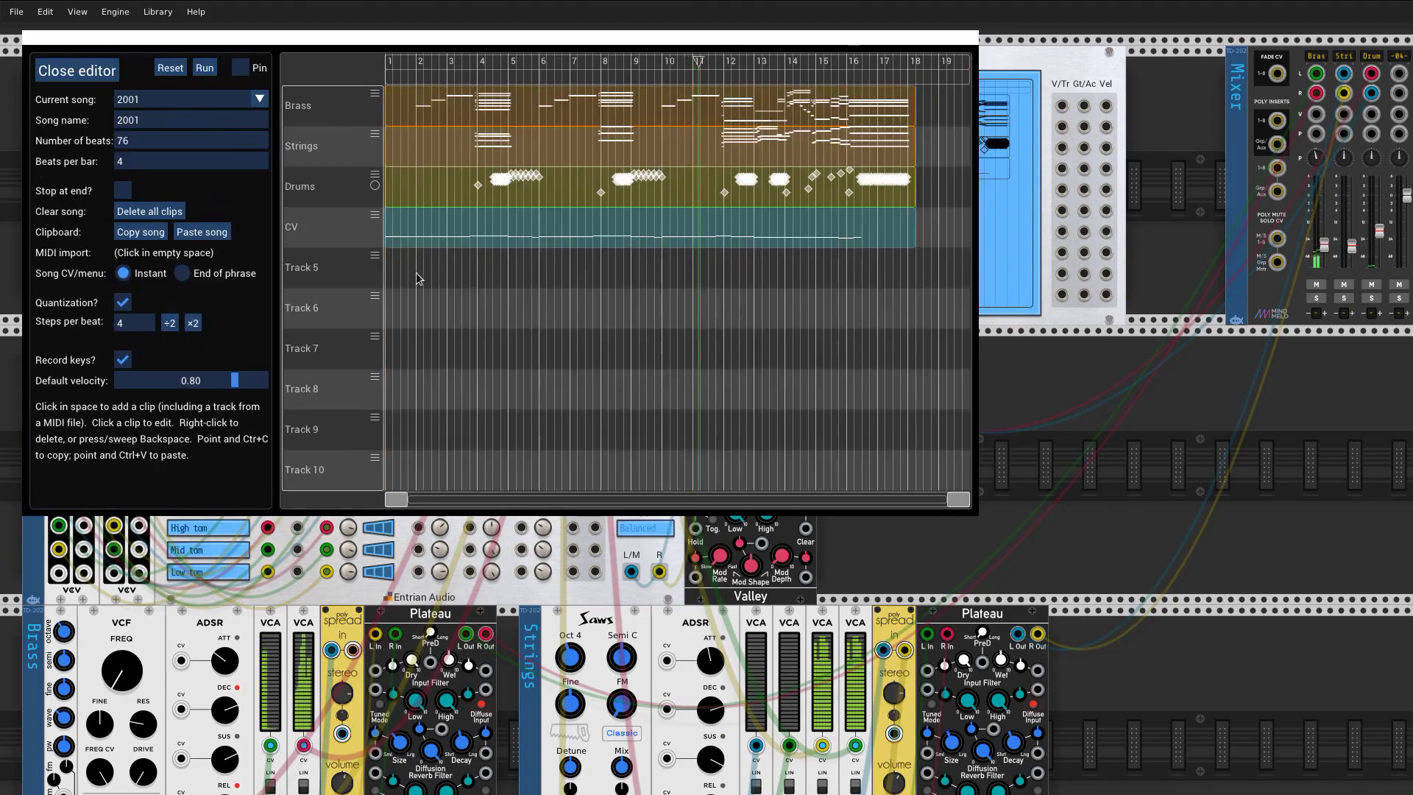
# List the drum tracks in Queen - Bohemian Rhapsody.mid for a new MIDI drum clip, view the instrument range options, and cancel the import
pyautogui.click(396, 285)
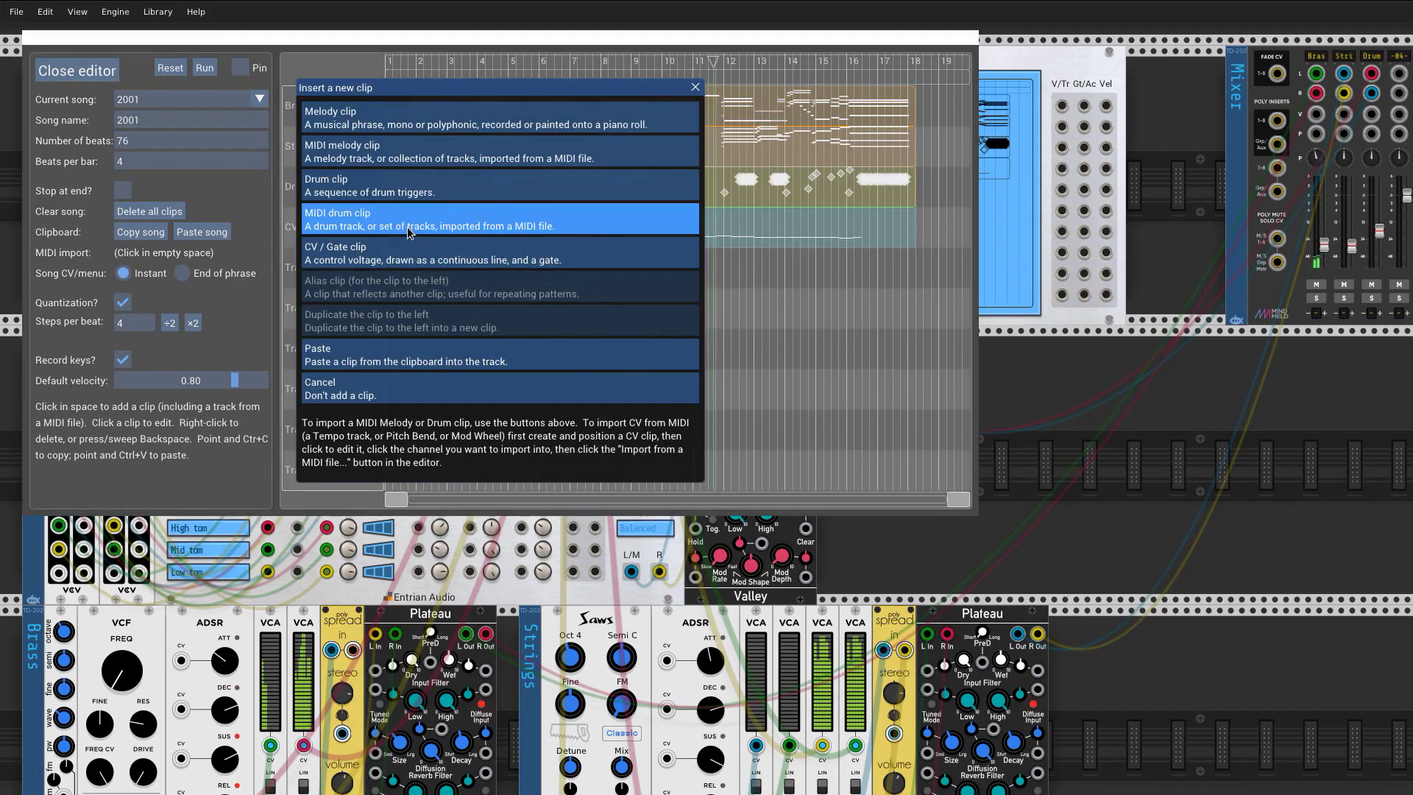
pyautogui.click(410, 233)
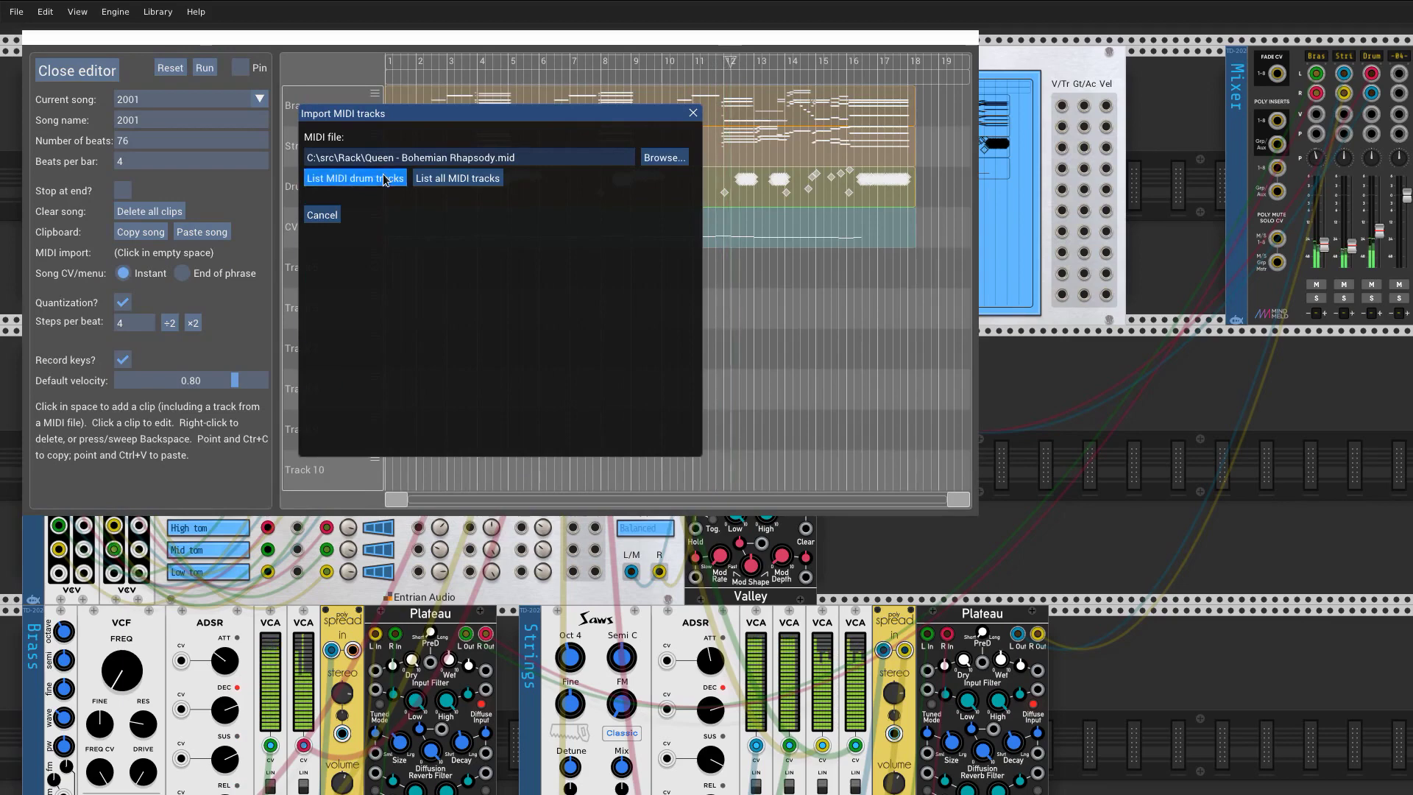
pyautogui.click(383, 178)
pyautogui.click(398, 231)
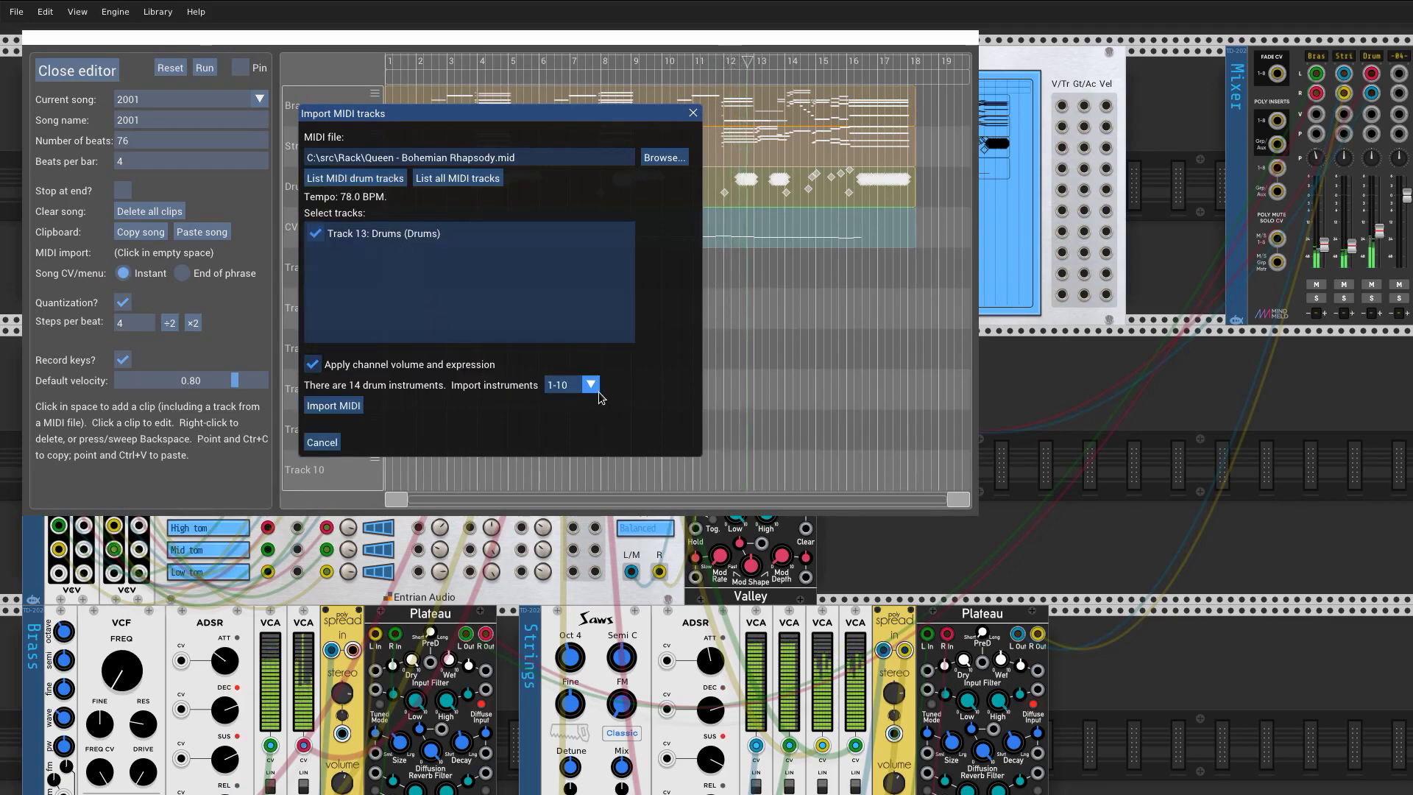
pyautogui.click(597, 390)
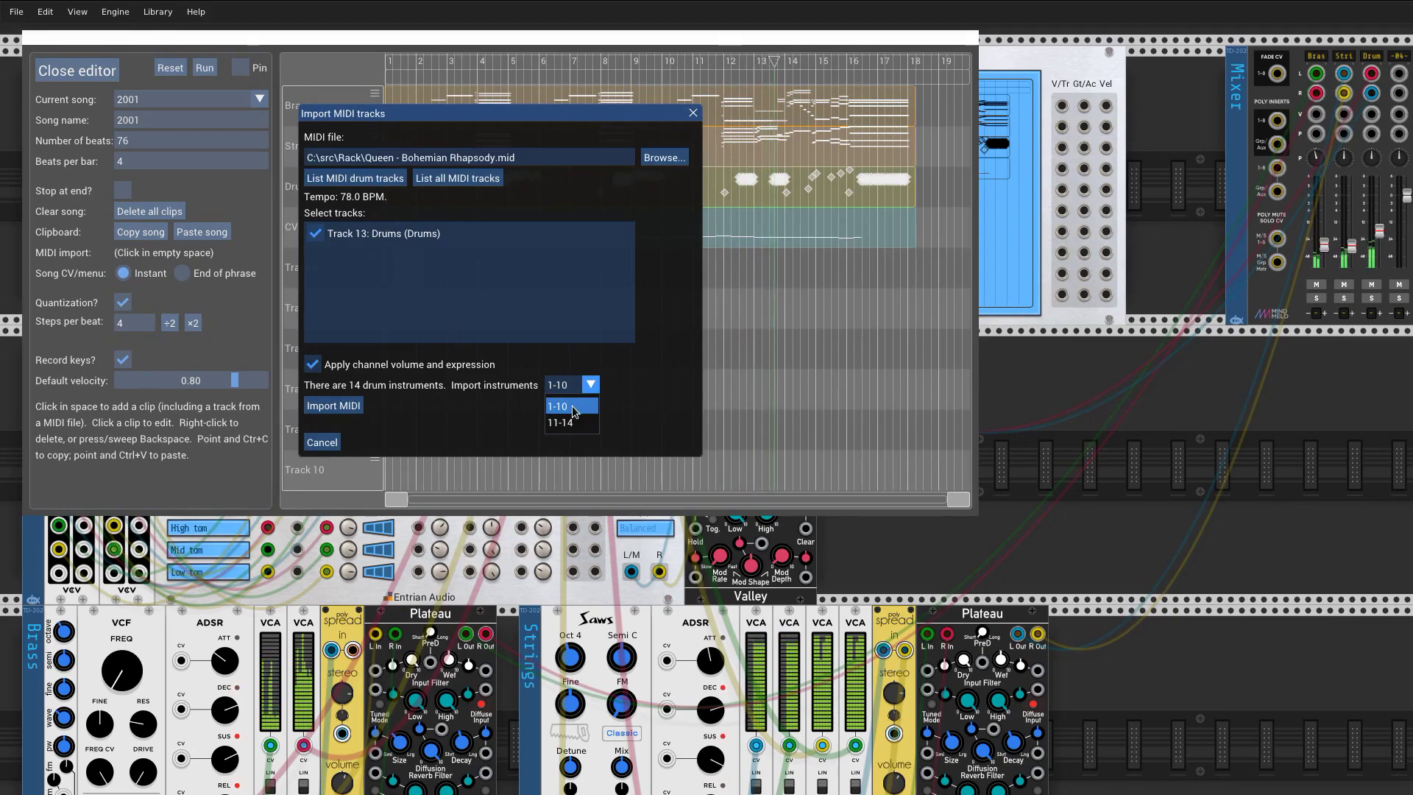
pyautogui.click(330, 443)
pyautogui.click(321, 442)
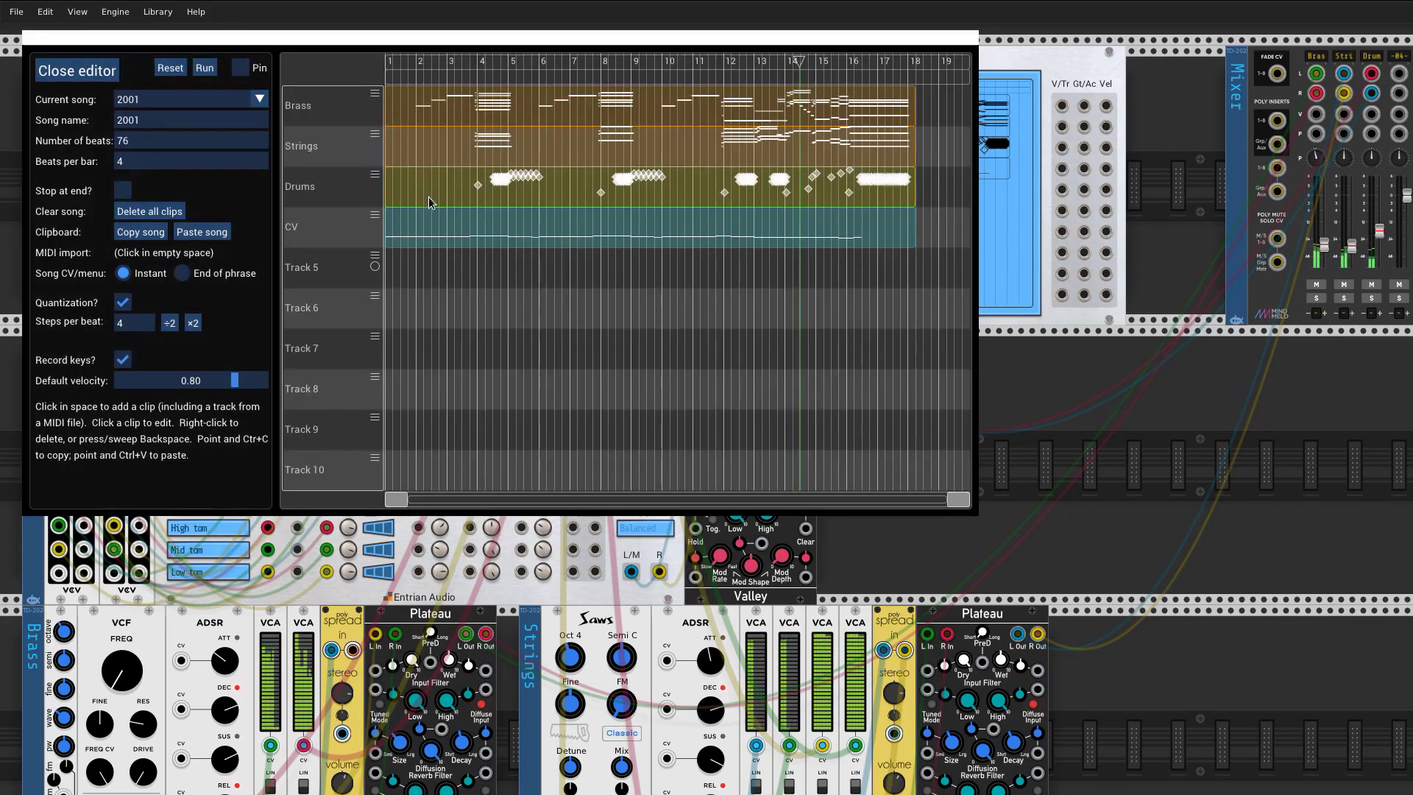
# In the Brass clip, select the opening phrase's notes and move them together earlier and lower so the first note is G3
pyautogui.click(439, 109)
pyautogui.moveTo(409, 127); pyautogui.dragTo(540, 385)
pyautogui.moveTo(502, 284); pyautogui.dragTo(535, 352)
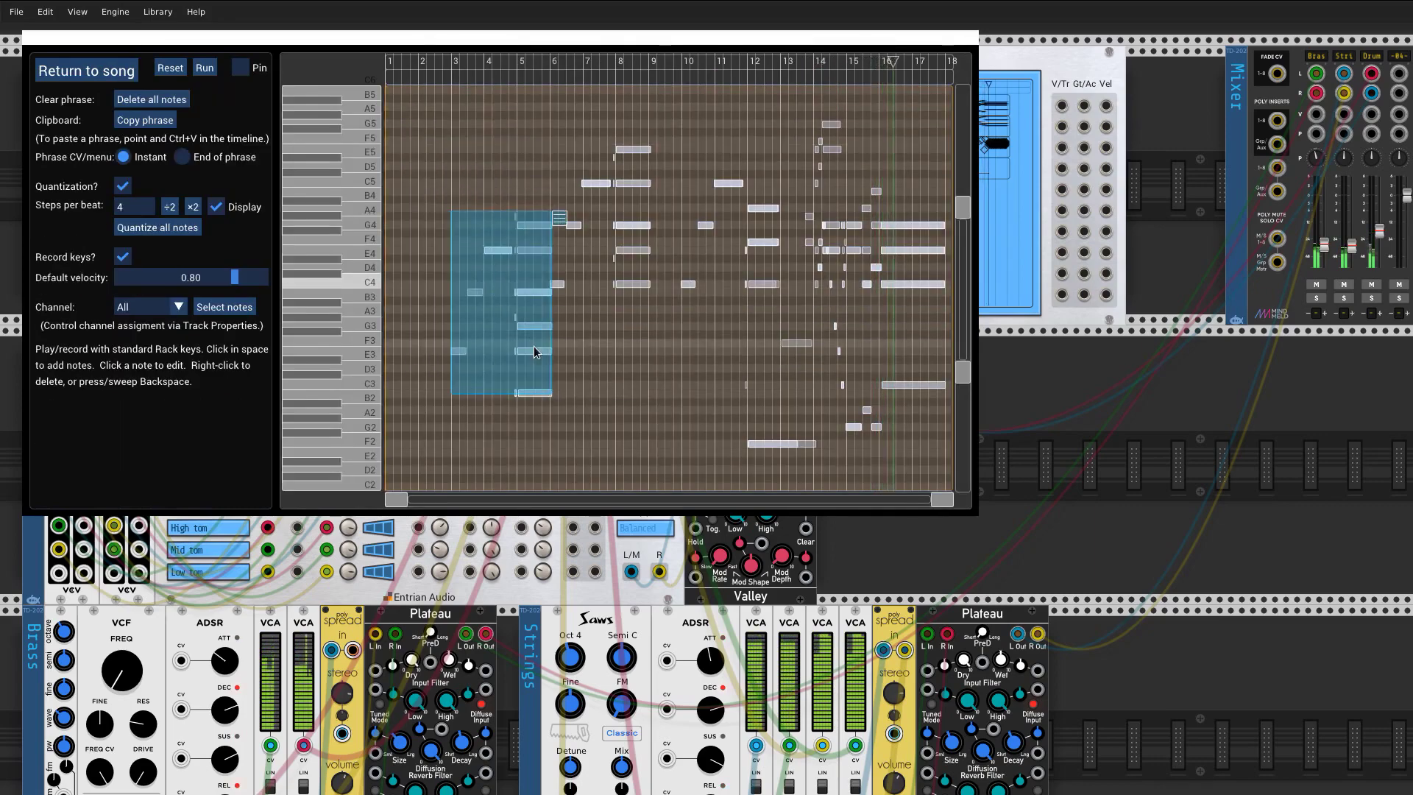
pyautogui.hotkey('ctrl', 'z')
pyautogui.click(501, 365)
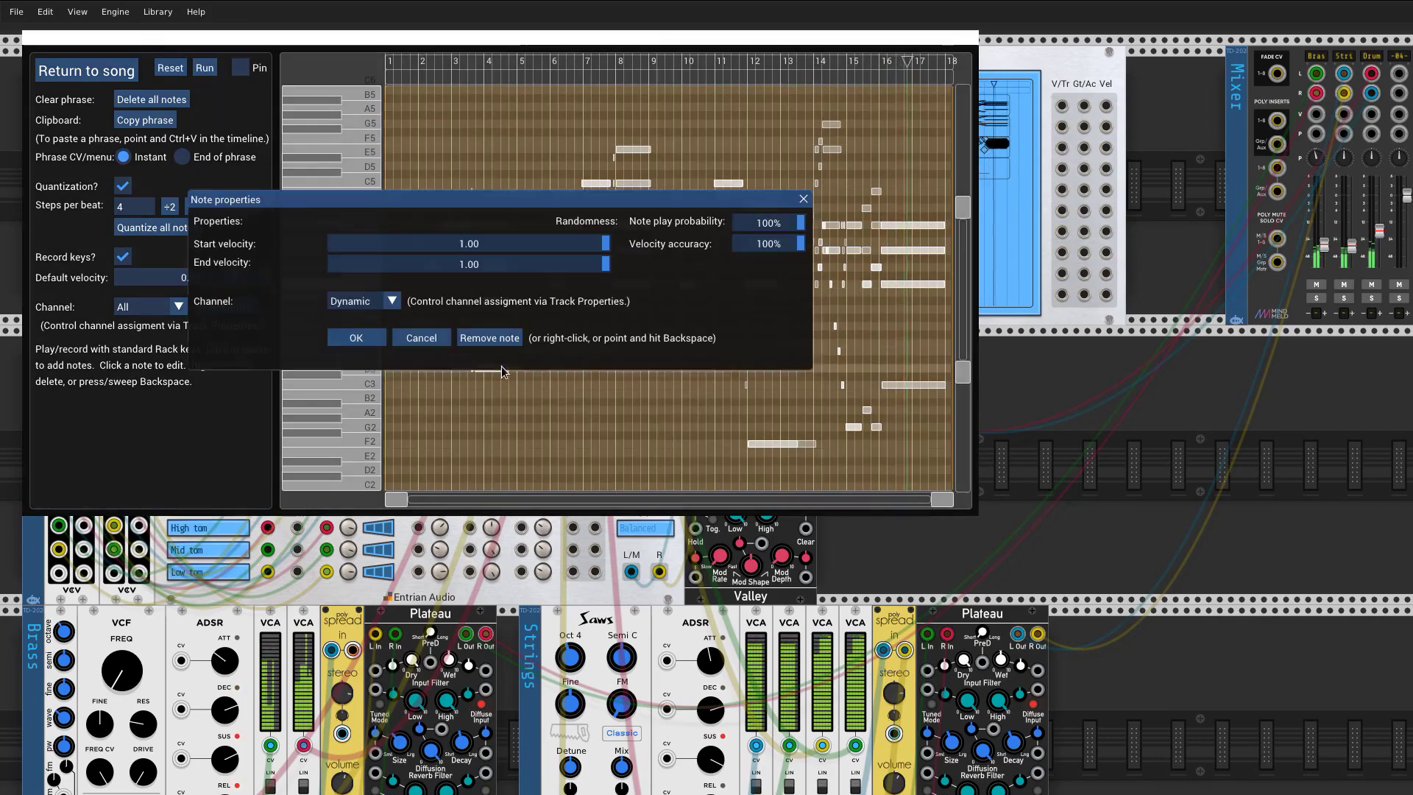
pyautogui.click(421, 338)
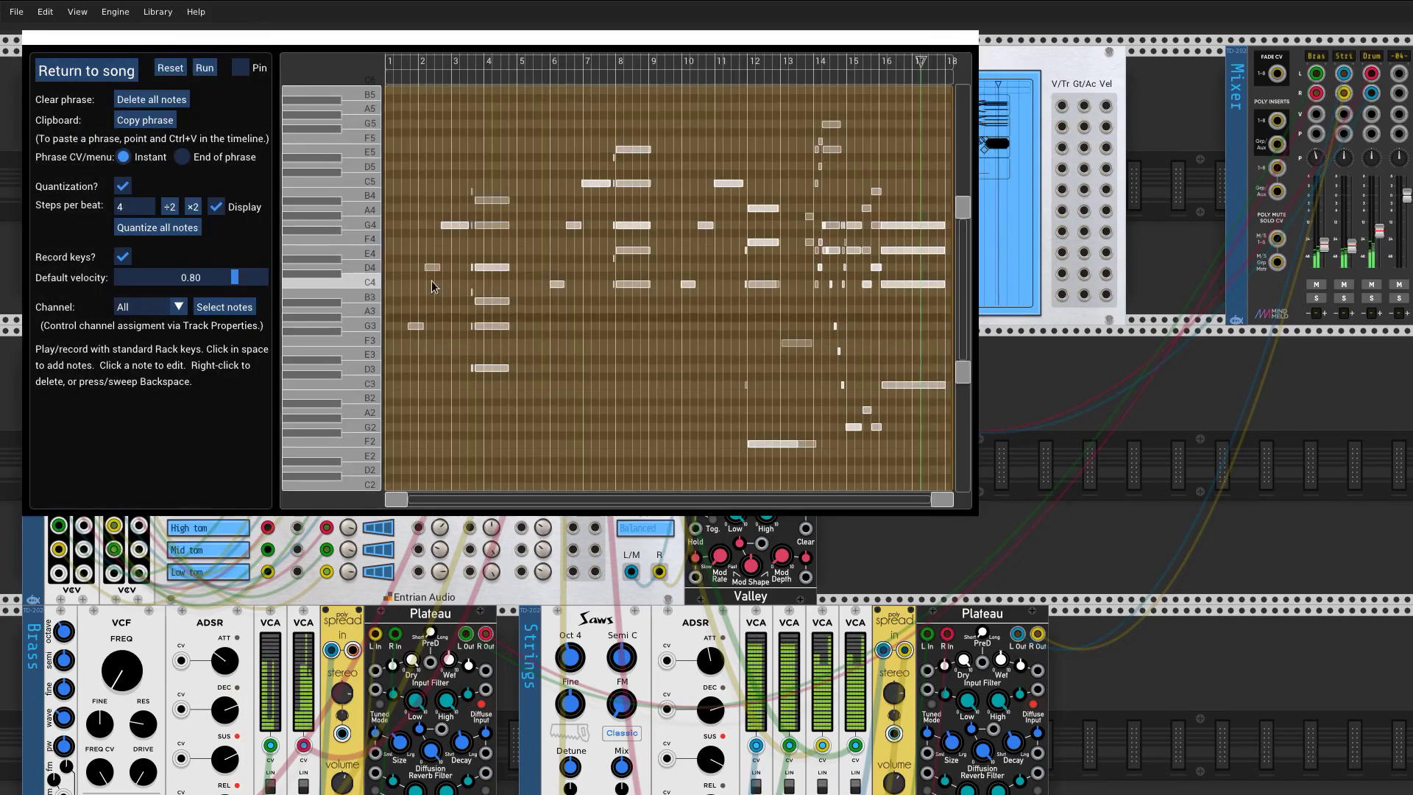
# Return to the song, close the Timeline editor, and look at the Entrian Melody, Drummer and CV modules lower in the rack
pyautogui.click(124, 75)
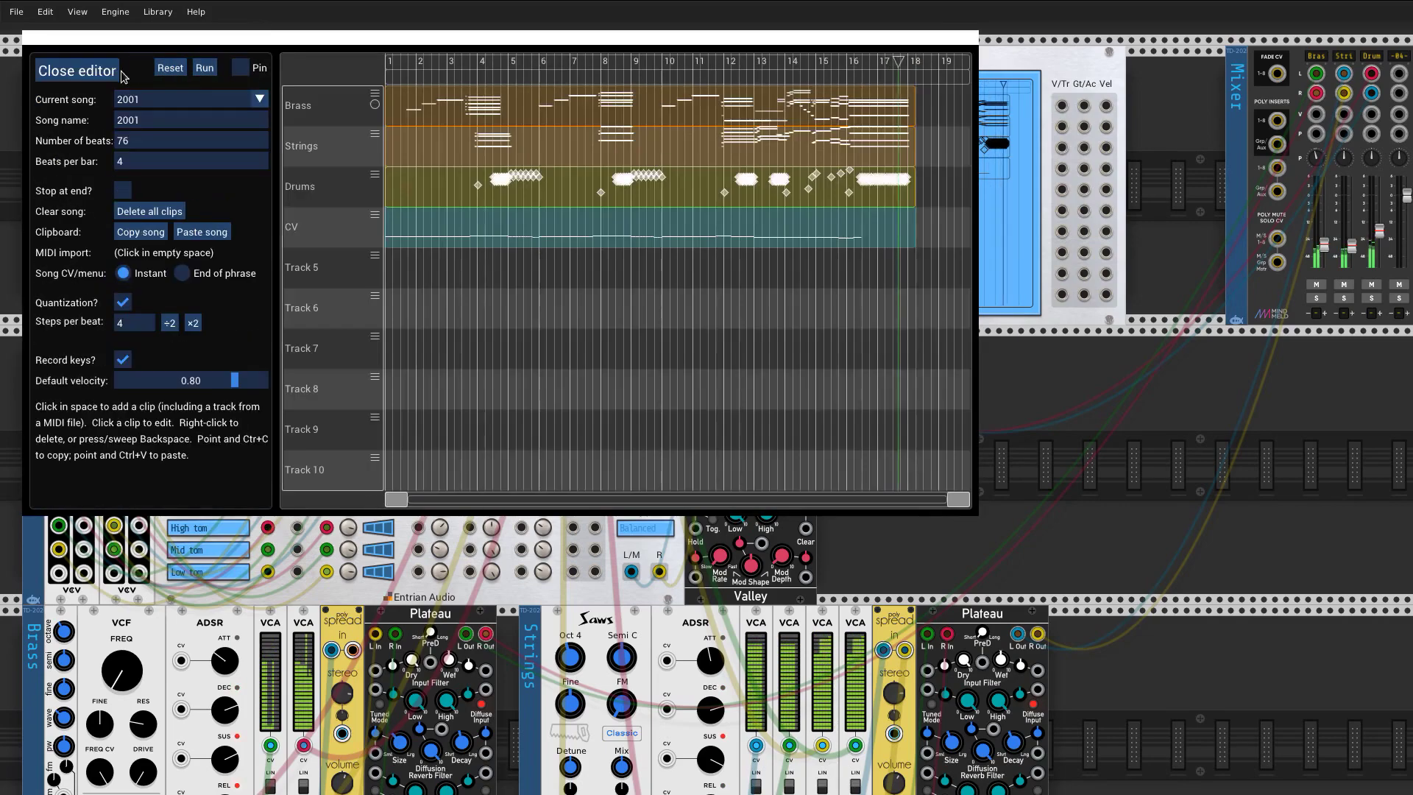
pyautogui.click(124, 75)
pyautogui.scroll(-10, 308, 198)
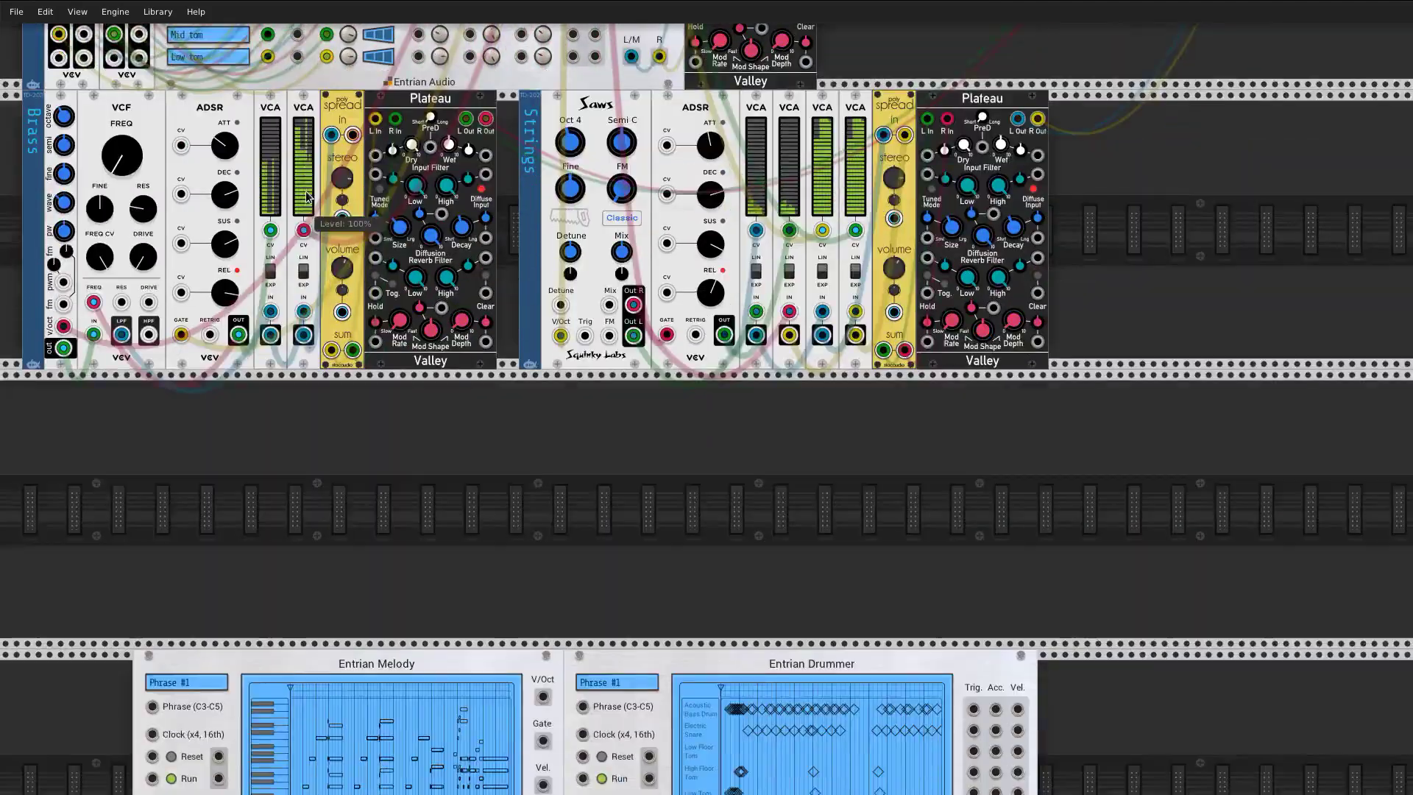
pyautogui.scroll(-10, 307, 197)
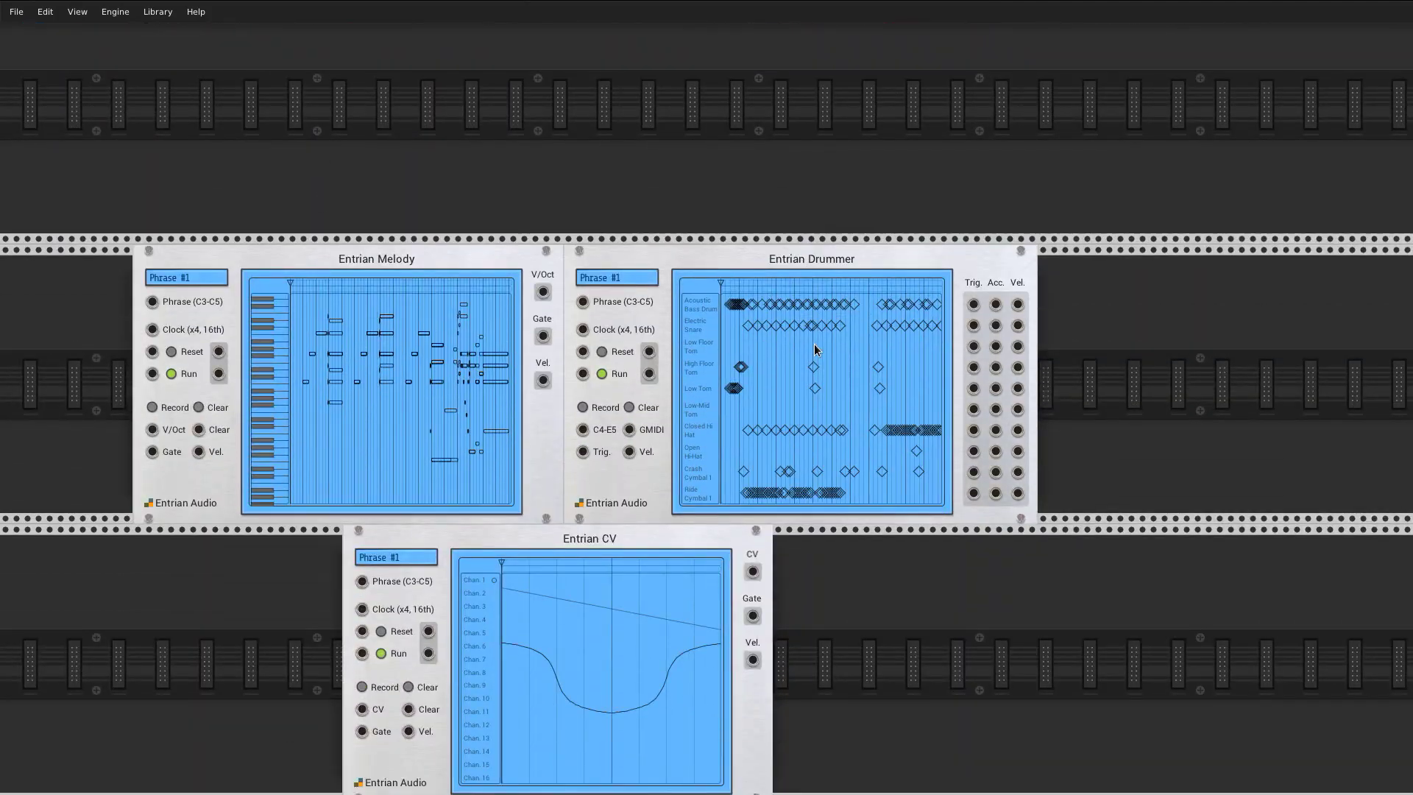